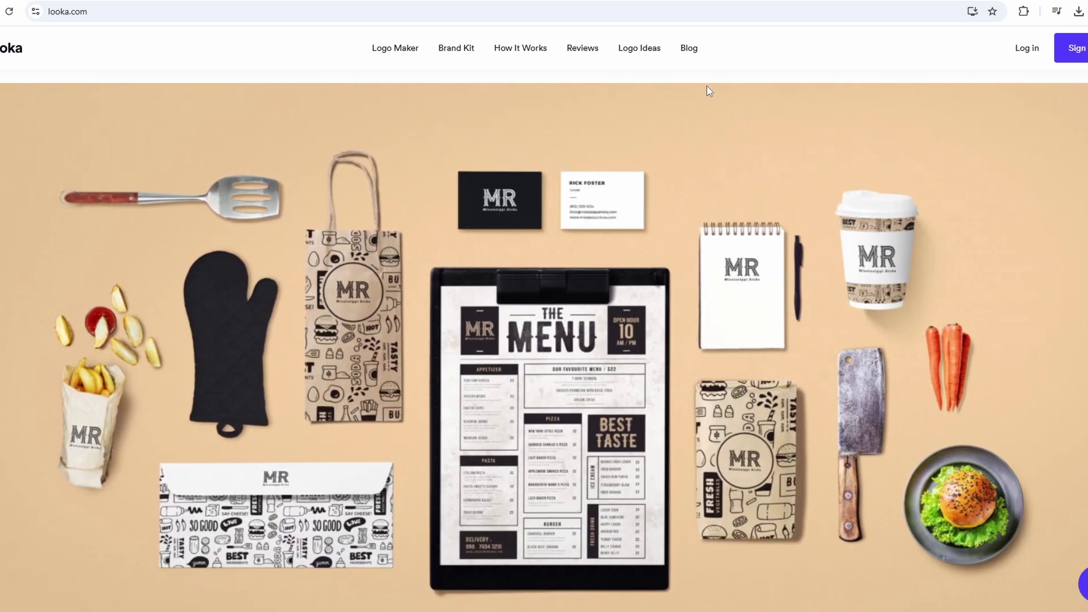
- Look over the Canva, Wix, LogoAI and Fiverr logo-maker tabs, then return to Looka
key("ctrl+Tab")
scroll(250, 92, "down", 5)
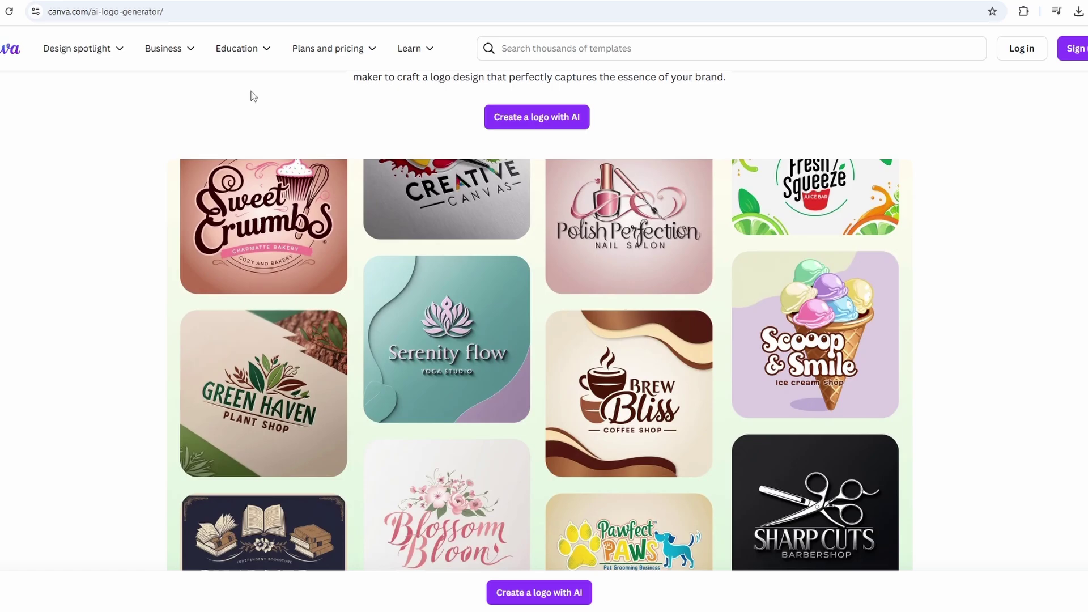
key("ctrl+Tab")
scroll(256, 104, "down", 12)
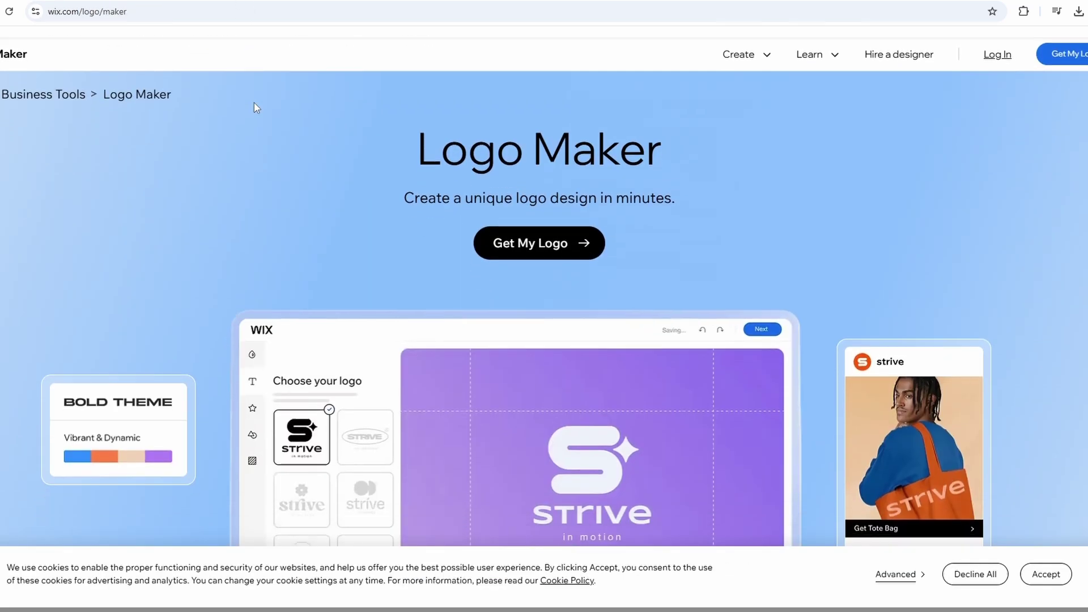
key("ctrl+Tab")
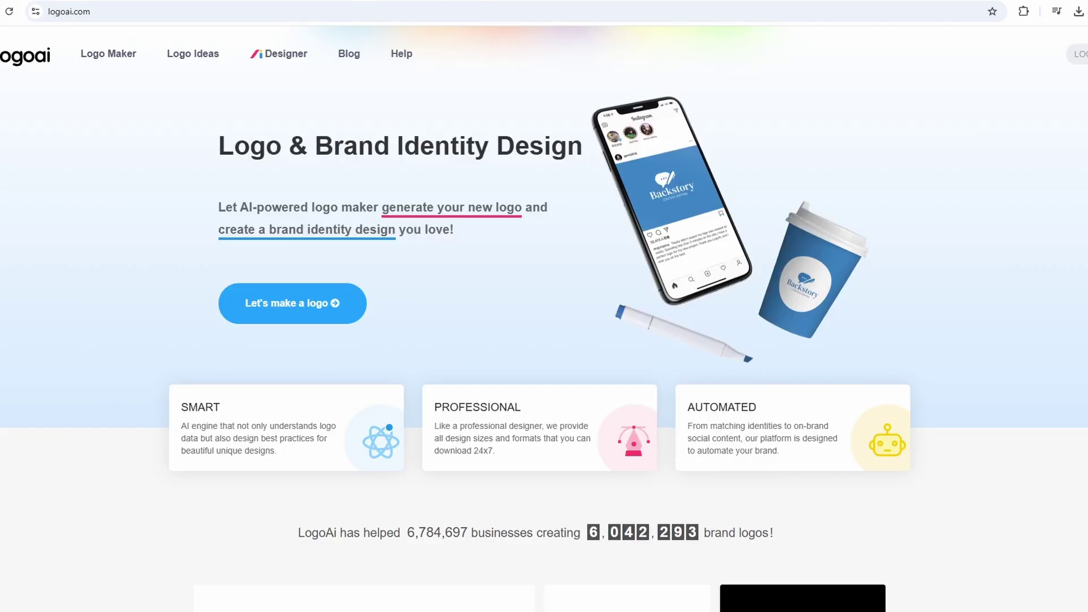
scroll(360, 146, "down", 10)
scroll(145, 168, "down", 6)
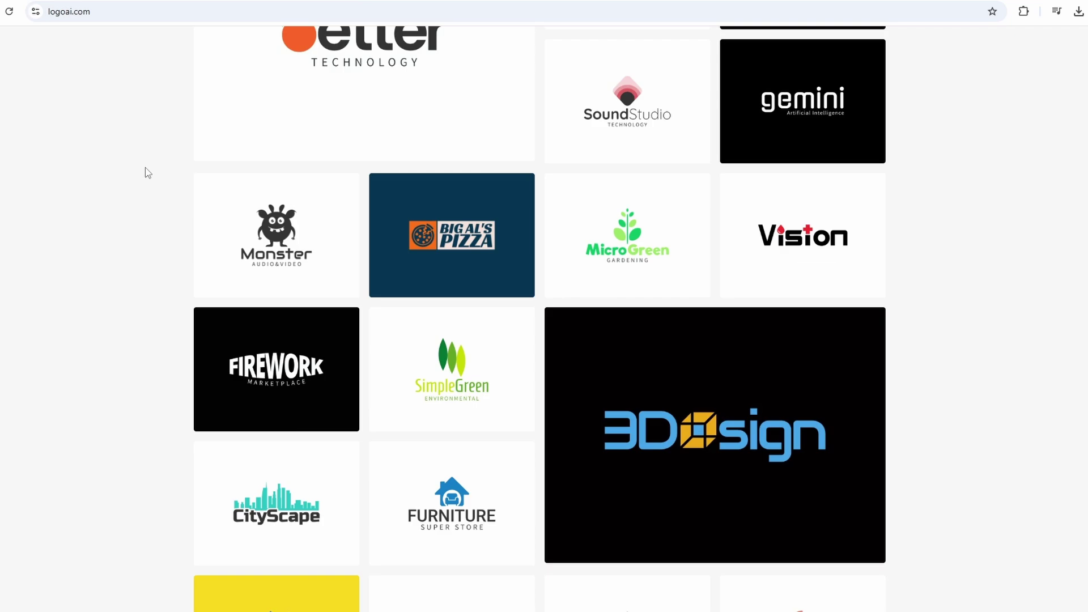
key("ctrl+Tab")
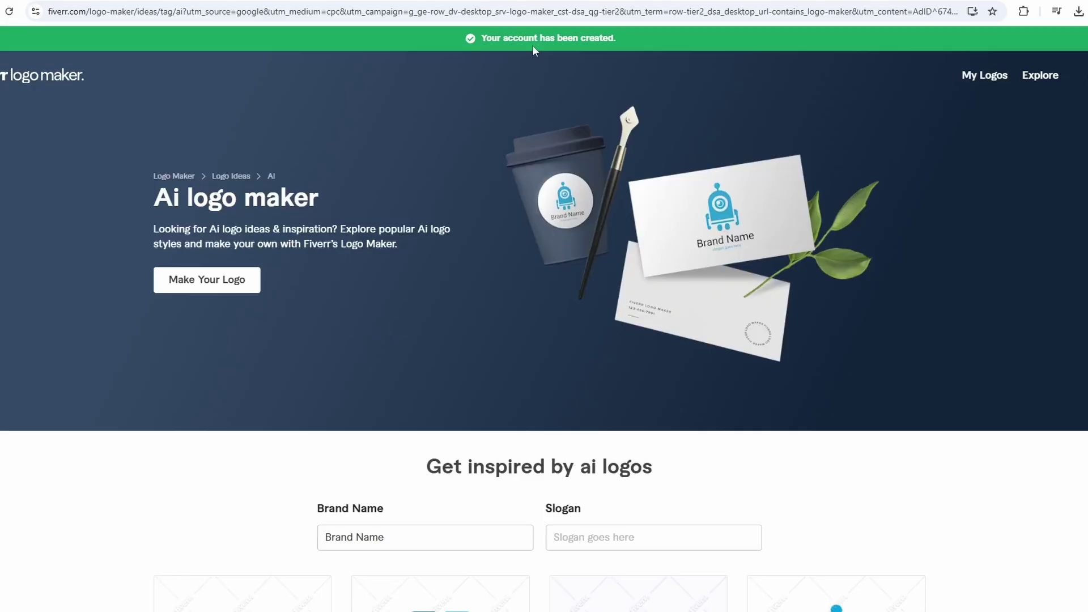
scroll(1024, 301, "down", 9)
scroll(1024, 301, "down", 5)
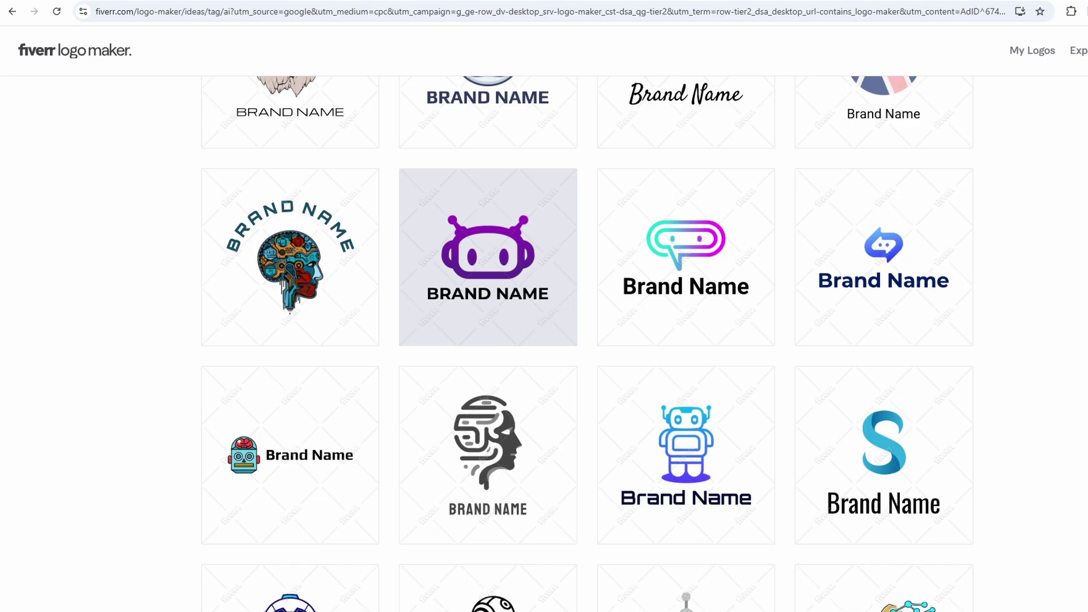
key("ctrl+Tab")
scroll(173, 149, "up", 5)
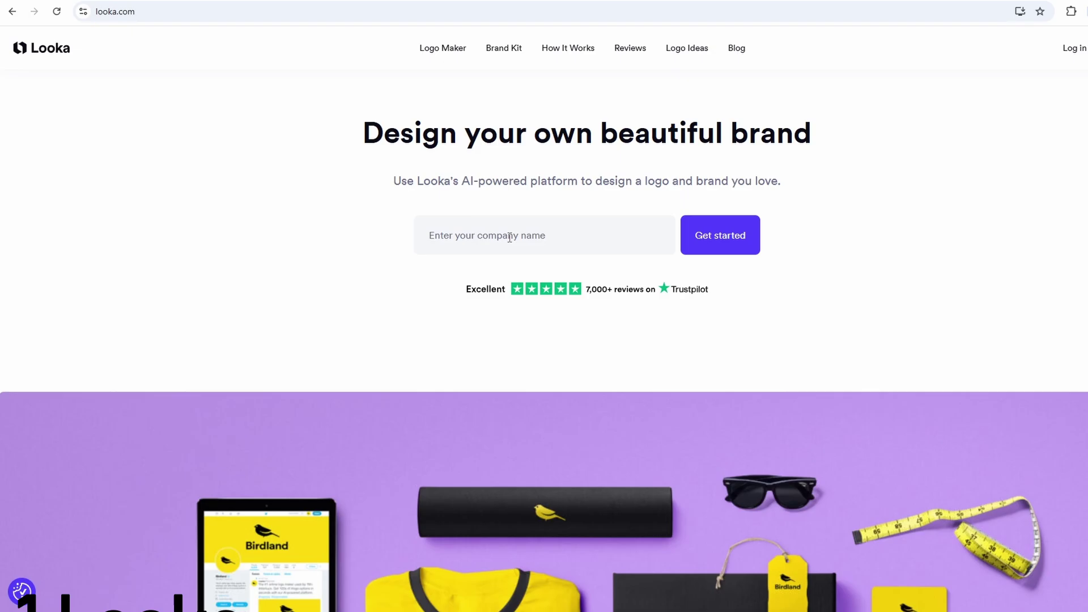
- Enter the company name Checkmark and choose an industry for the brand
left_click(521, 246)
type("Check")
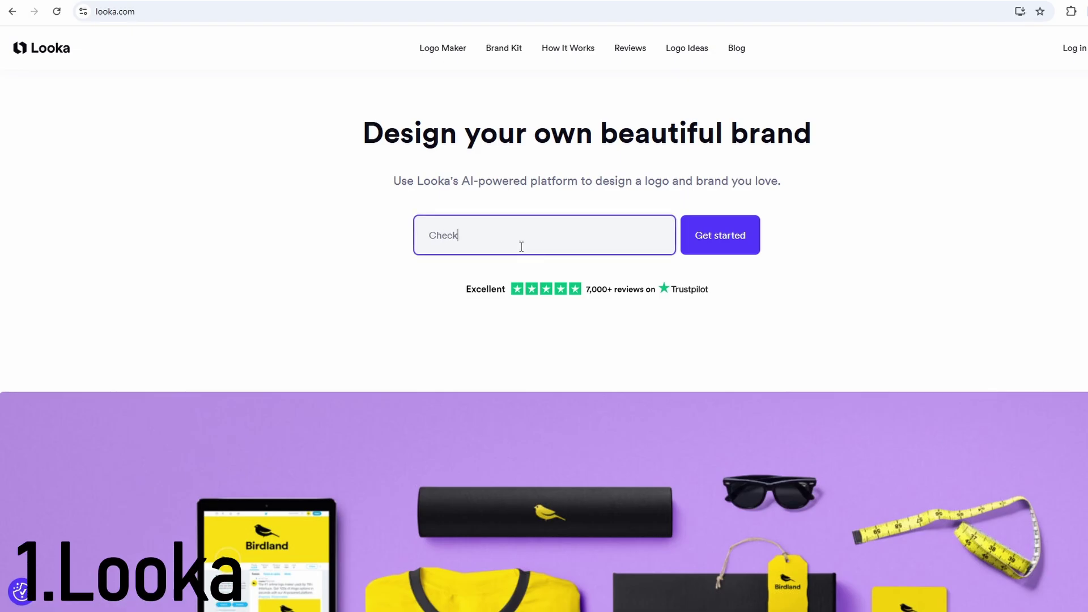
type("ma")
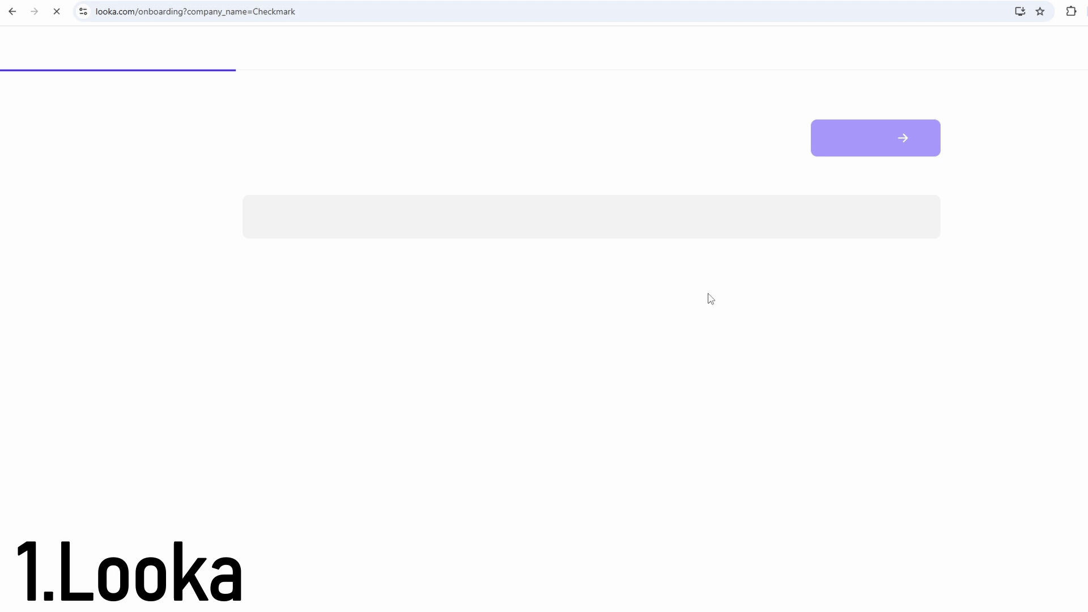
left_click(395, 221)
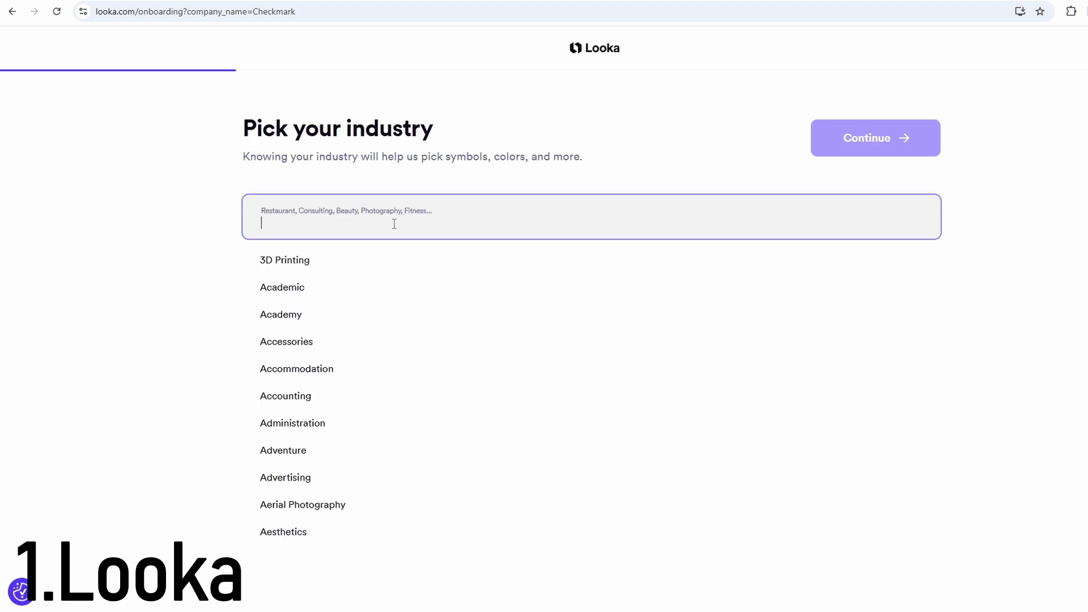
left_click(493, 417)
left_click(836, 130)
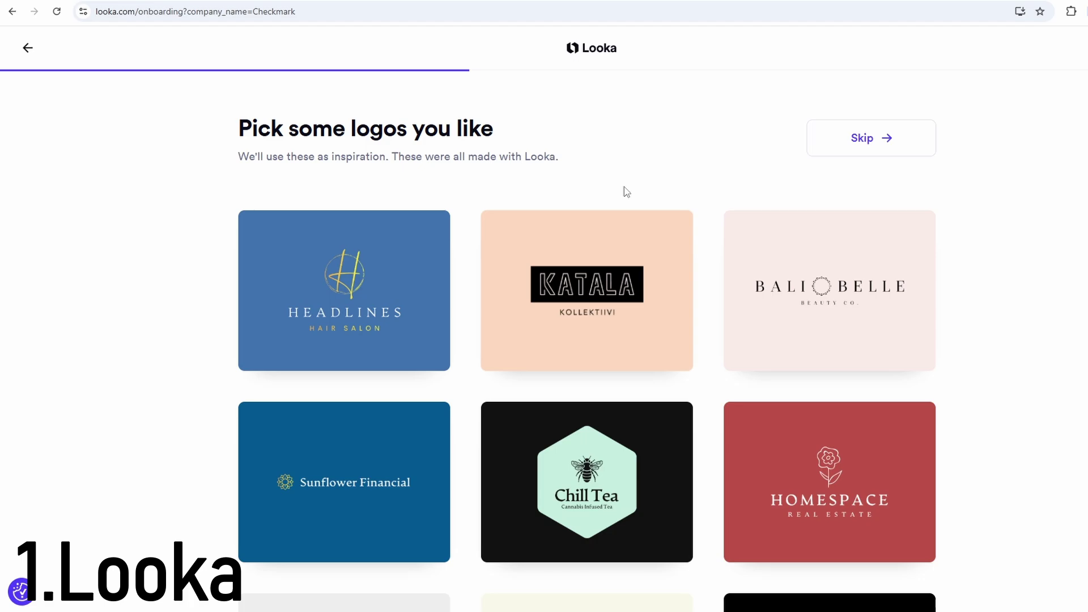
- Like the Headlines, Bali Belle and Homespace logos as inspiration
scroll(470, 261, "down", 3)
scroll(454, 253, "up", 3)
left_click(419, 272)
left_click(730, 322)
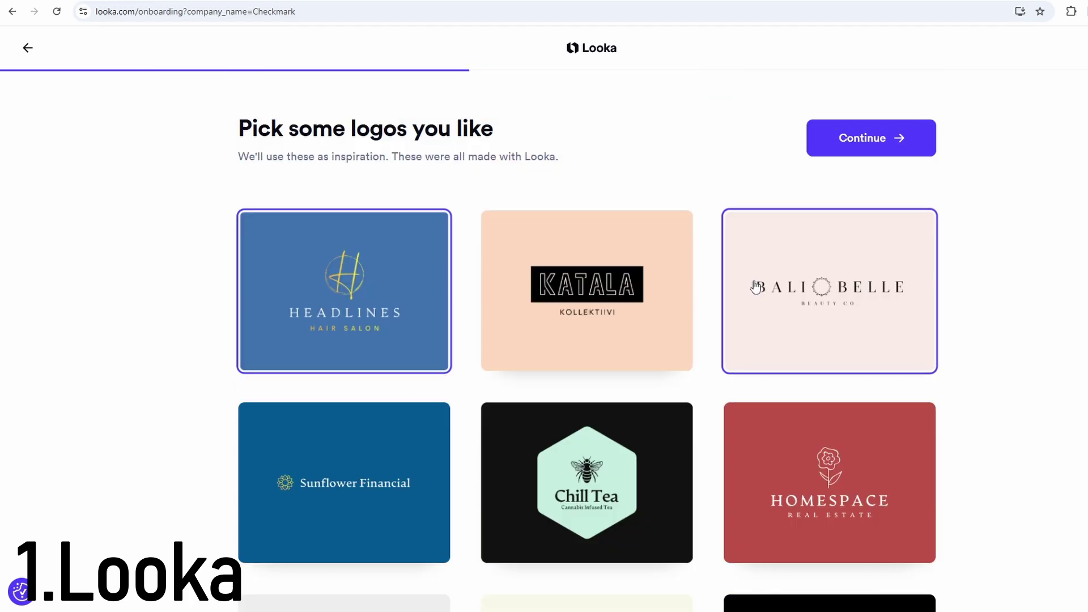
scroll(737, 340, "down", 3)
left_click(767, 369)
left_click(870, 113)
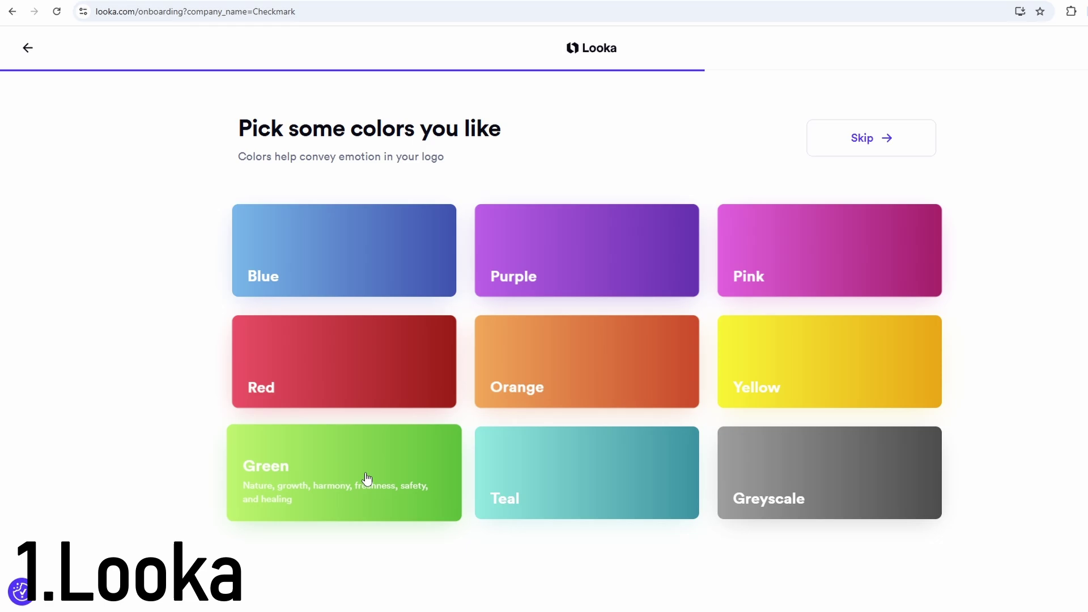
- Choose Green as the colour and add Internet among the symbol types
left_click(365, 478)
left_click(845, 149)
left_click(890, 138)
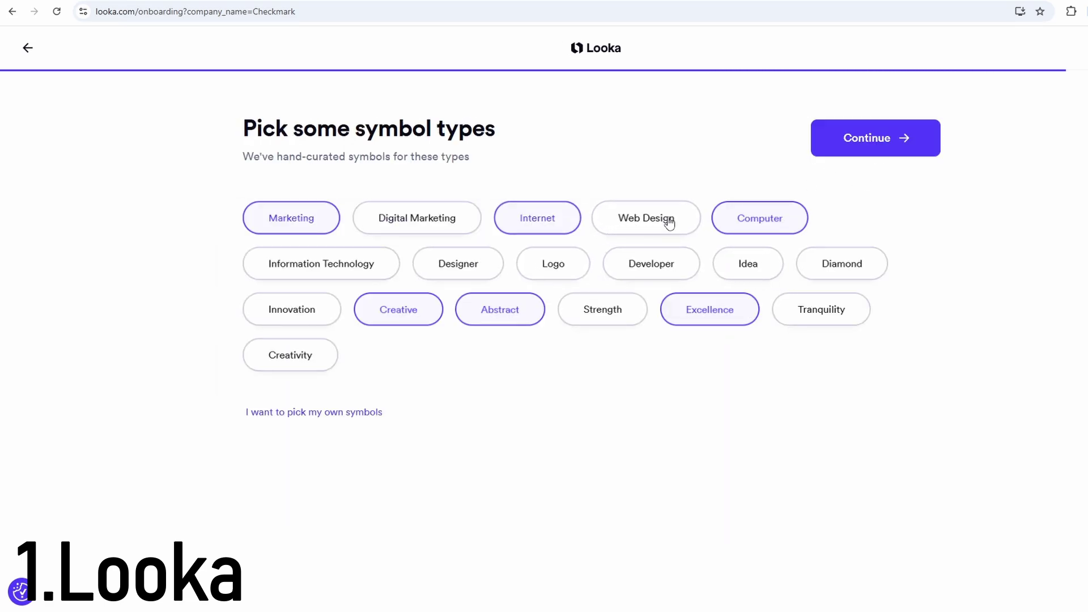
left_click(848, 148)
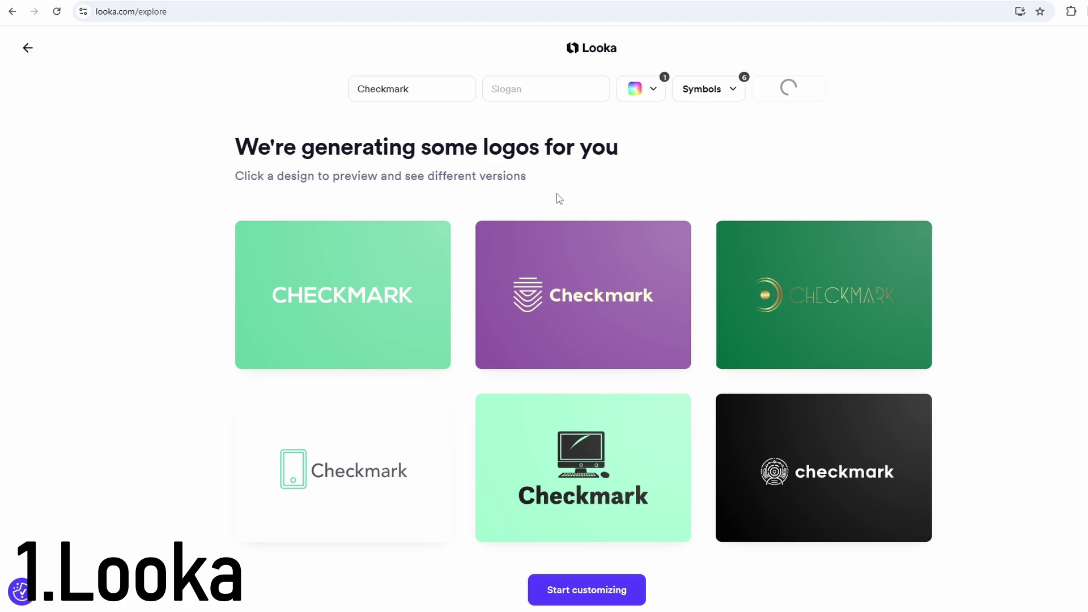
- Scroll through the crescent-swoosh Checkmark logo editor down to the Brand Essentials mockups
scroll(971, 242, "down", 3)
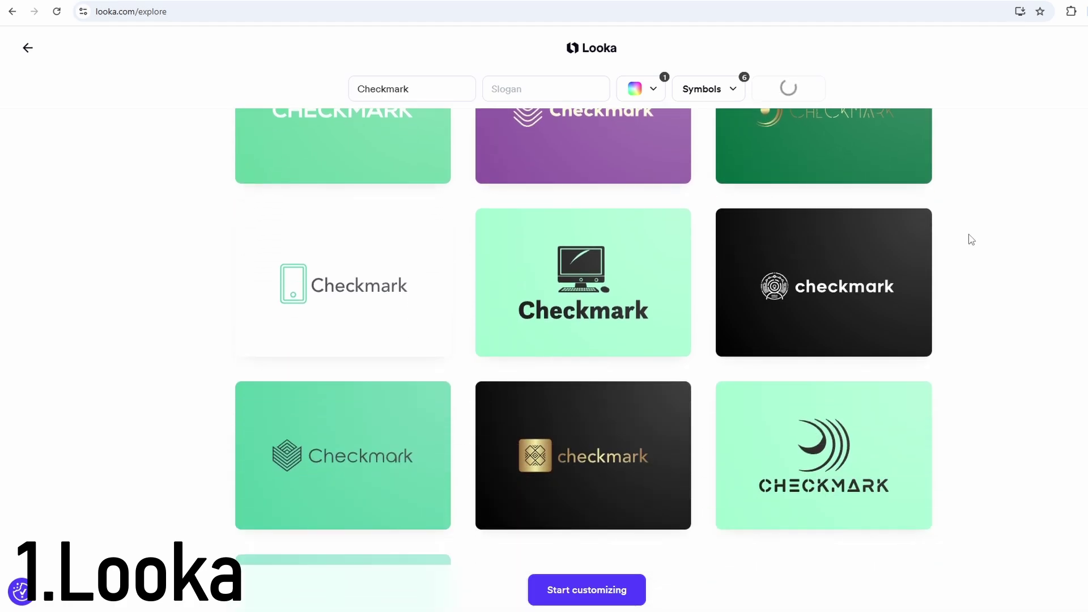
scroll(973, 239, "down", 2)
scroll(964, 241, "down", 1)
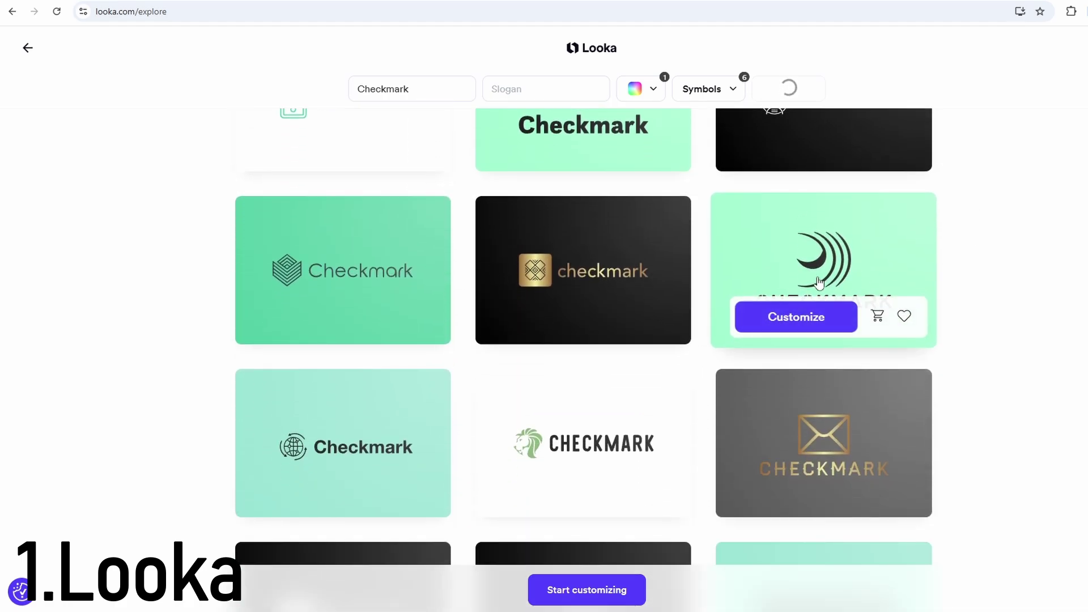
scroll(213, 270, "down", 7)
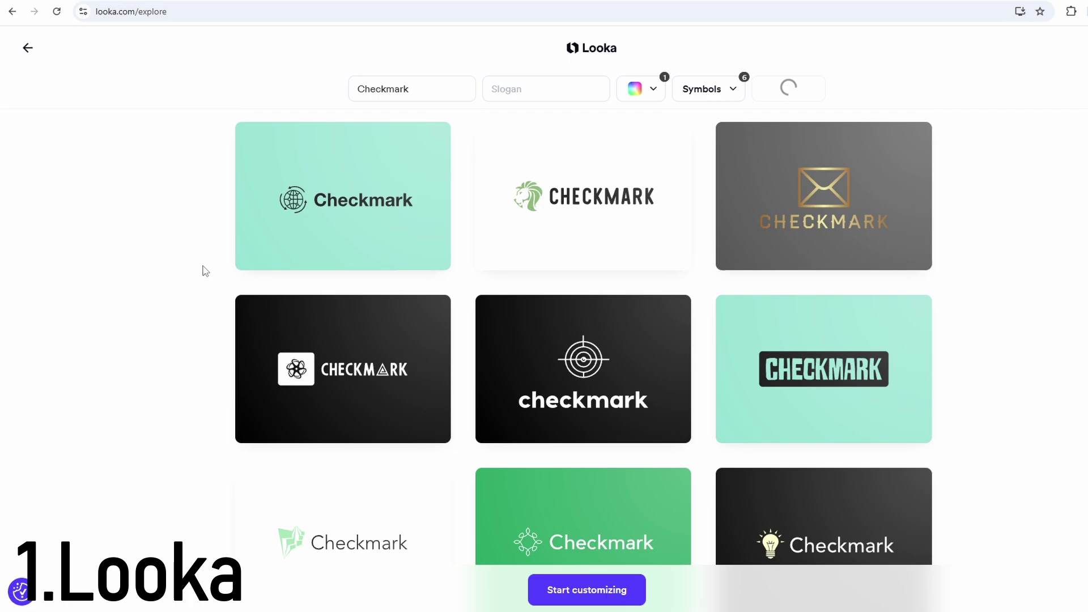
scroll(215, 267, "down", 3)
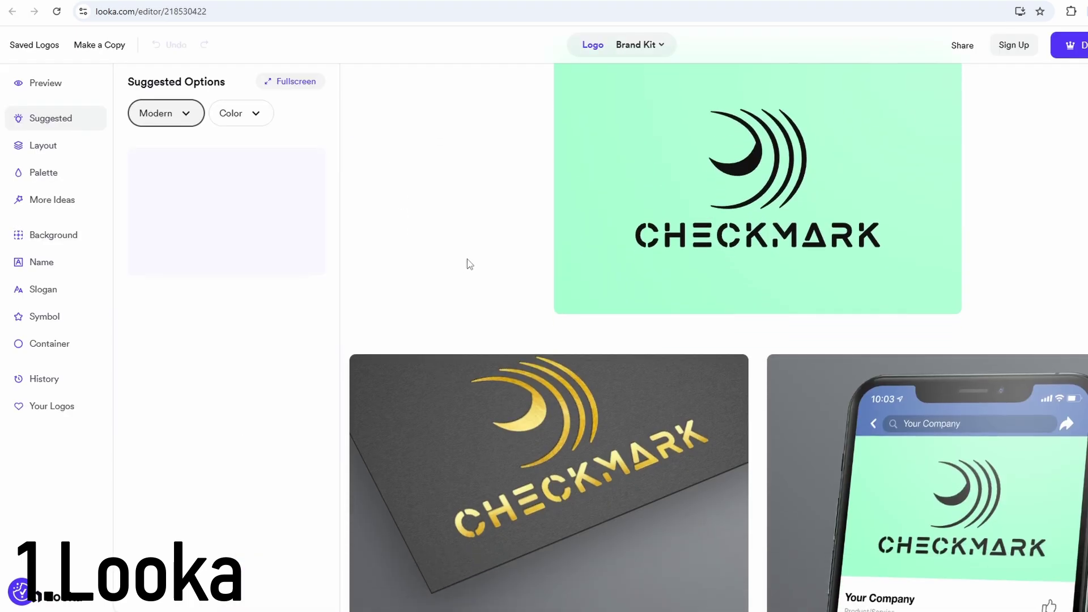
scroll(470, 264, "down", 7)
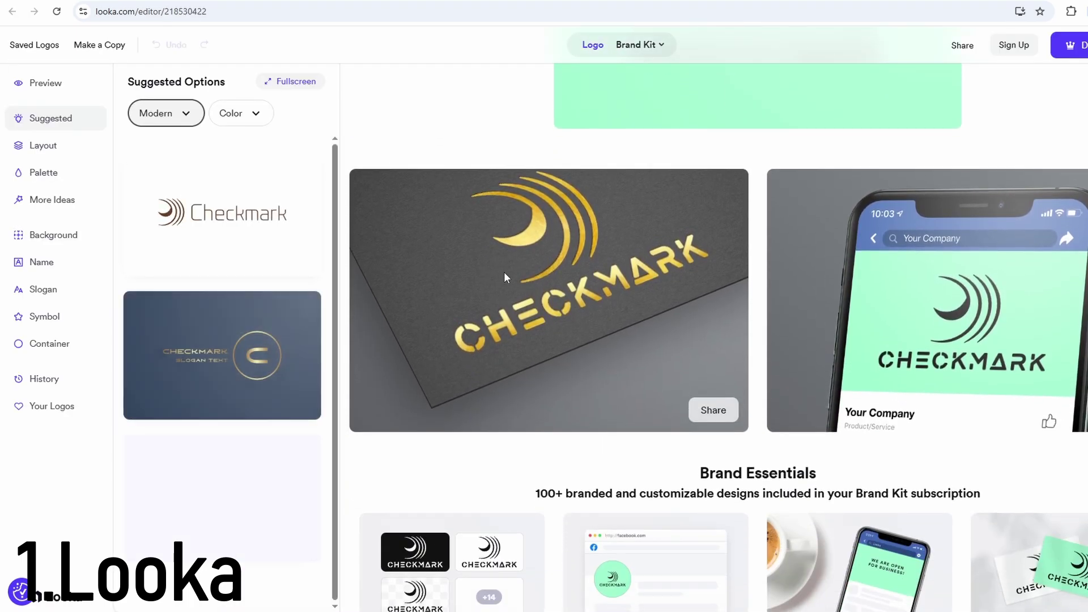
scroll(517, 279, "down", 2)
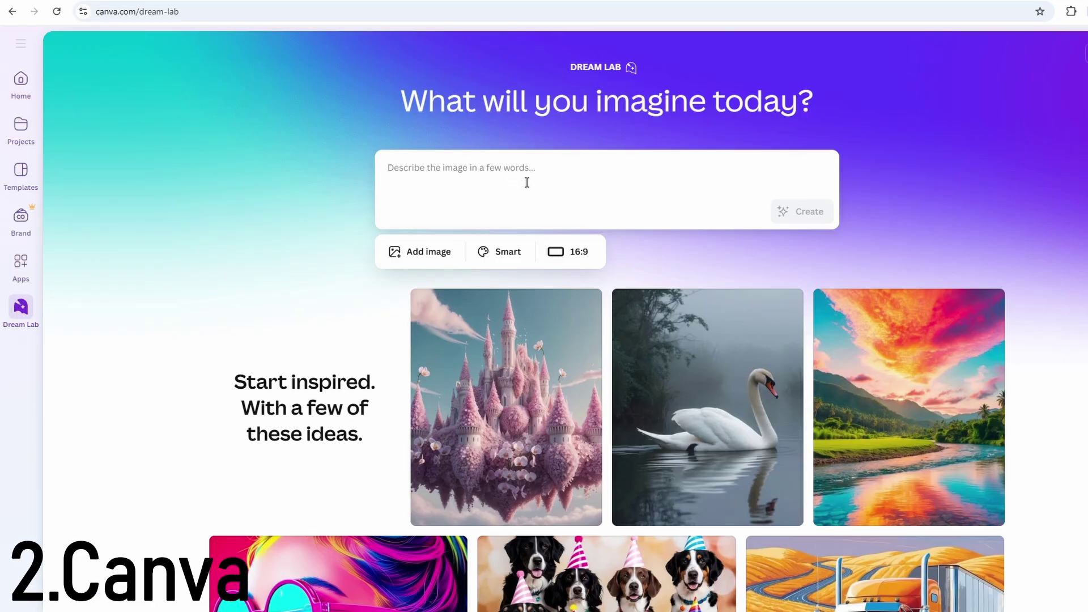
- Generate Dream Lab images for 'checkmark', then for 'checkmark logo'
type("checkmark")
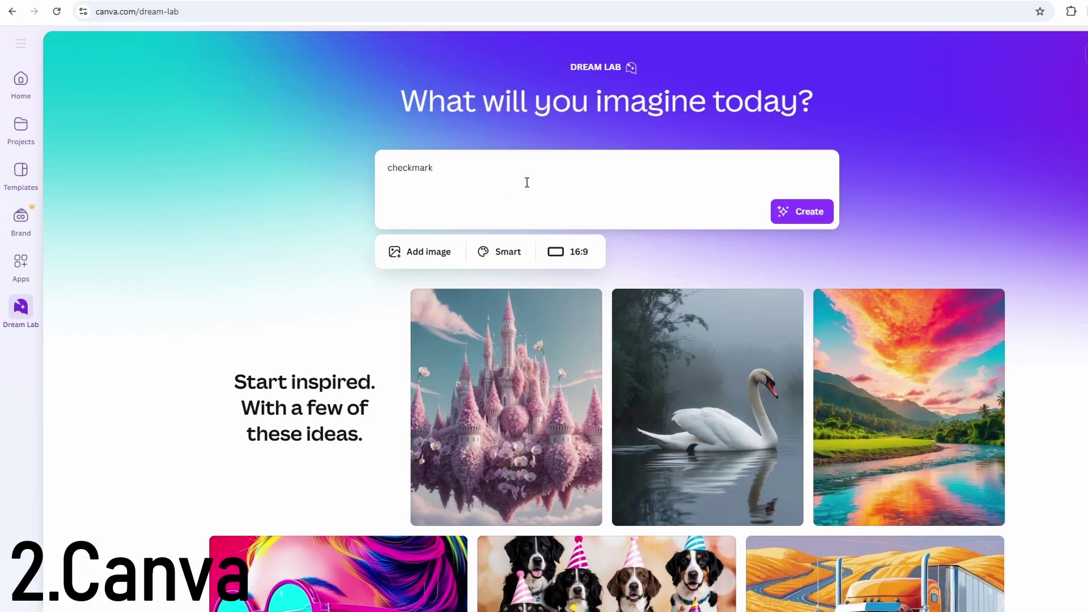
left_click(802, 211)
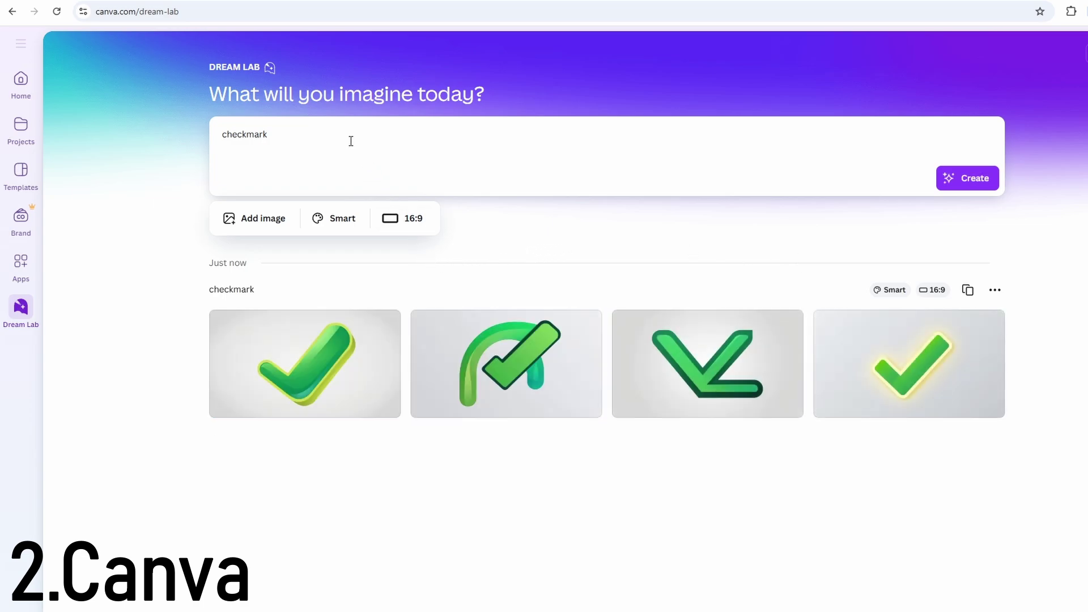
type("logo")
key("Return")
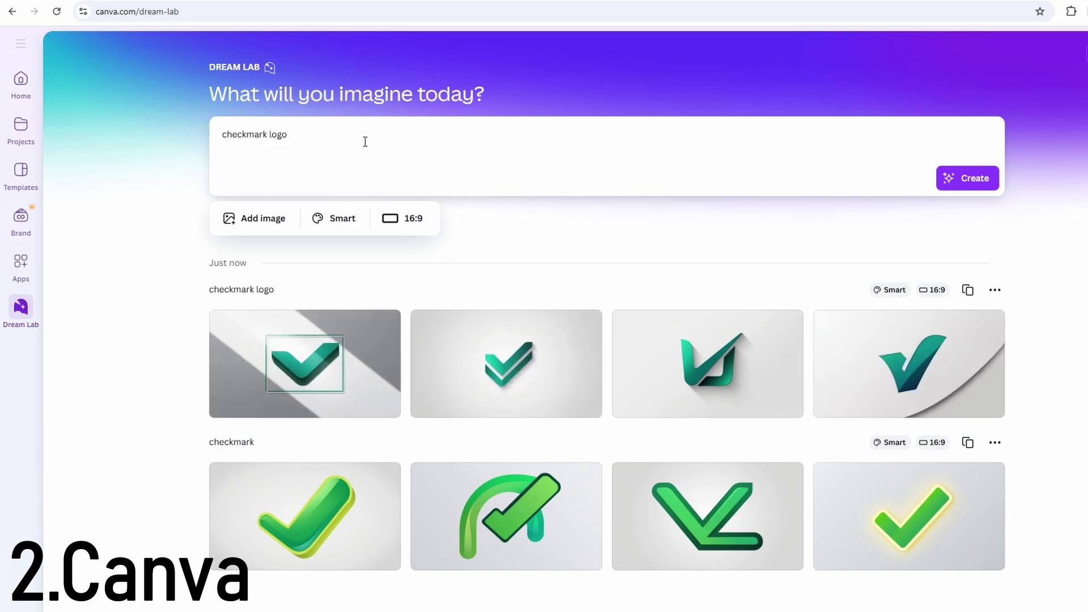
- Refine the prompt to 'checkmark academy logo' and generate again
key("ctrl+Left")
type("academy")
left_click(962, 178)
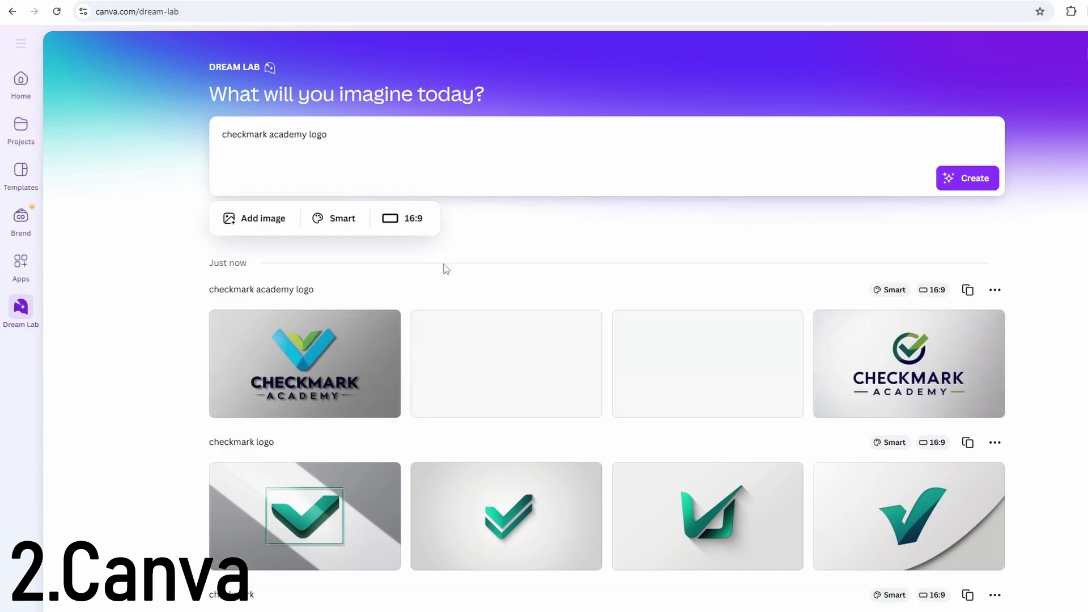
- Open a larger preview of the third Checkmark Academy logo
mouse_move(498, 378)
mouse_move(305, 372)
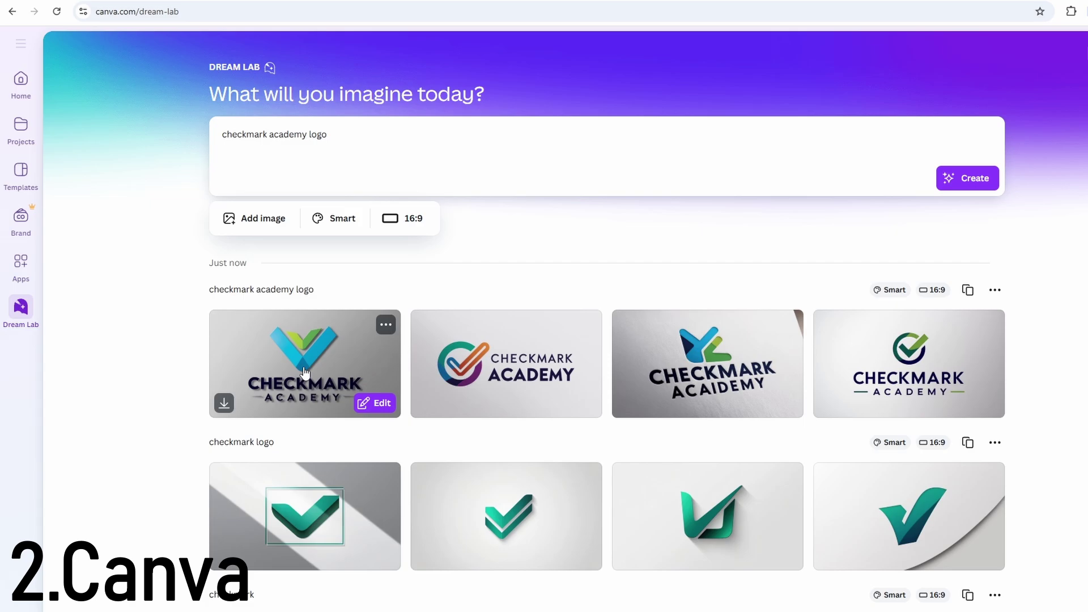
left_click(386, 325)
left_click(386, 325)
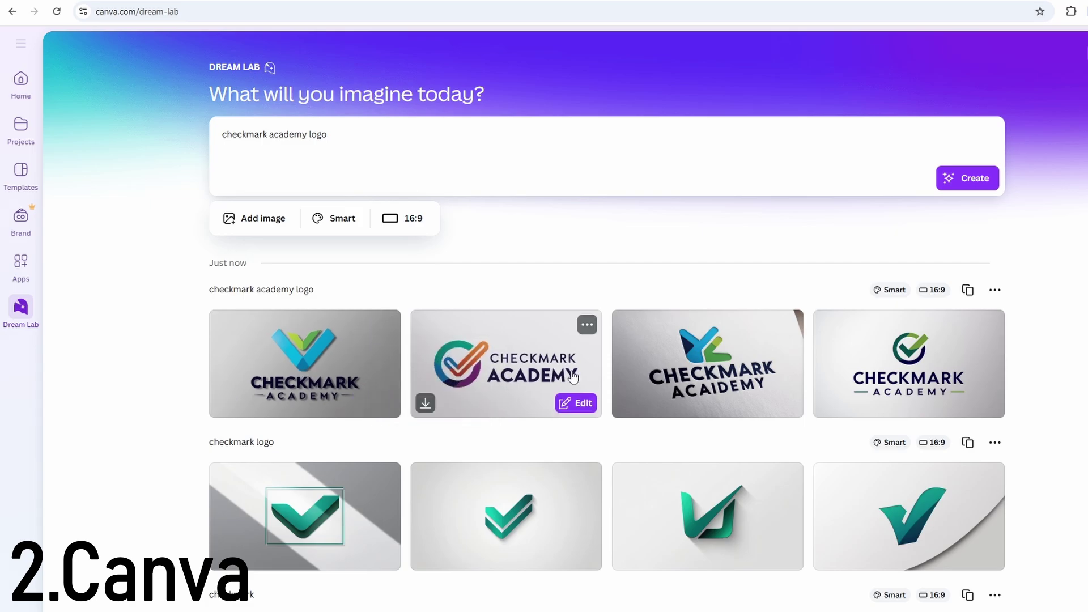
left_click(730, 362)
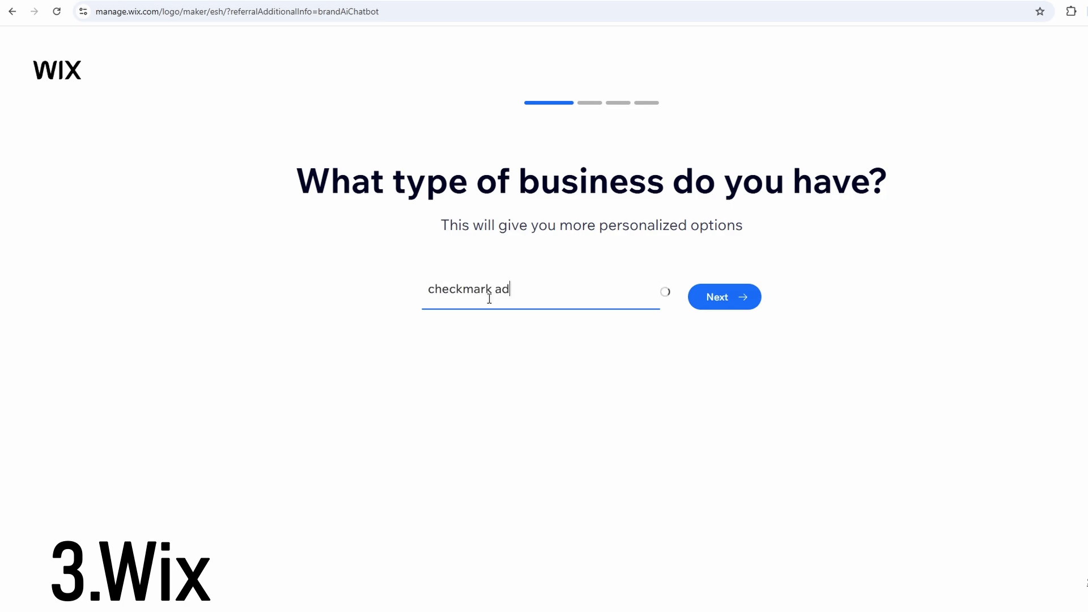
- Set business type Online Academy, pick vibes, enter 'Checkmark Academy' as text, skip the tagline
type("ademy")
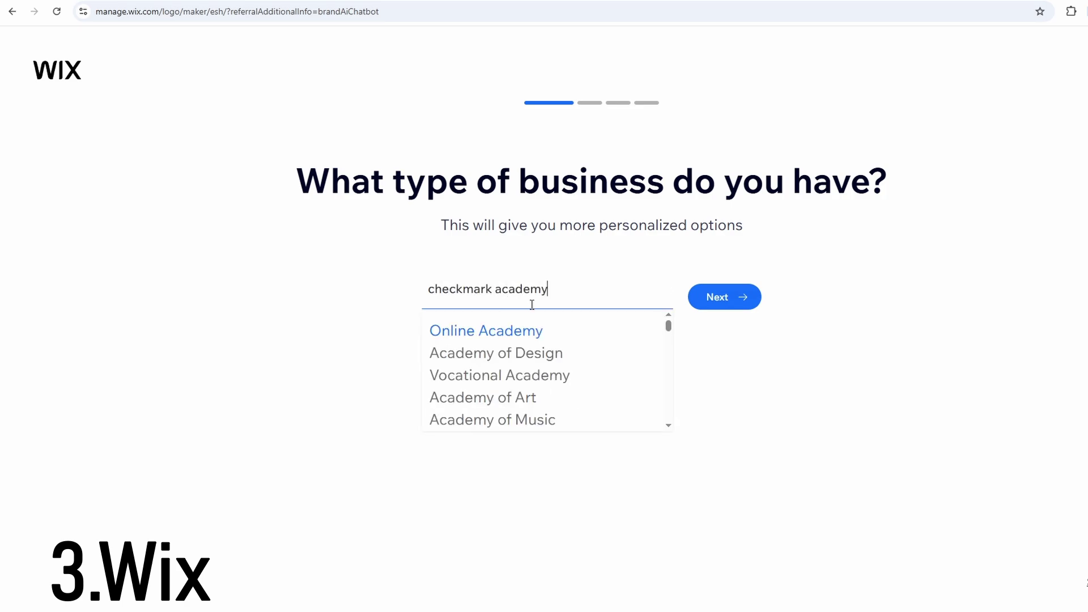
left_click(508, 333)
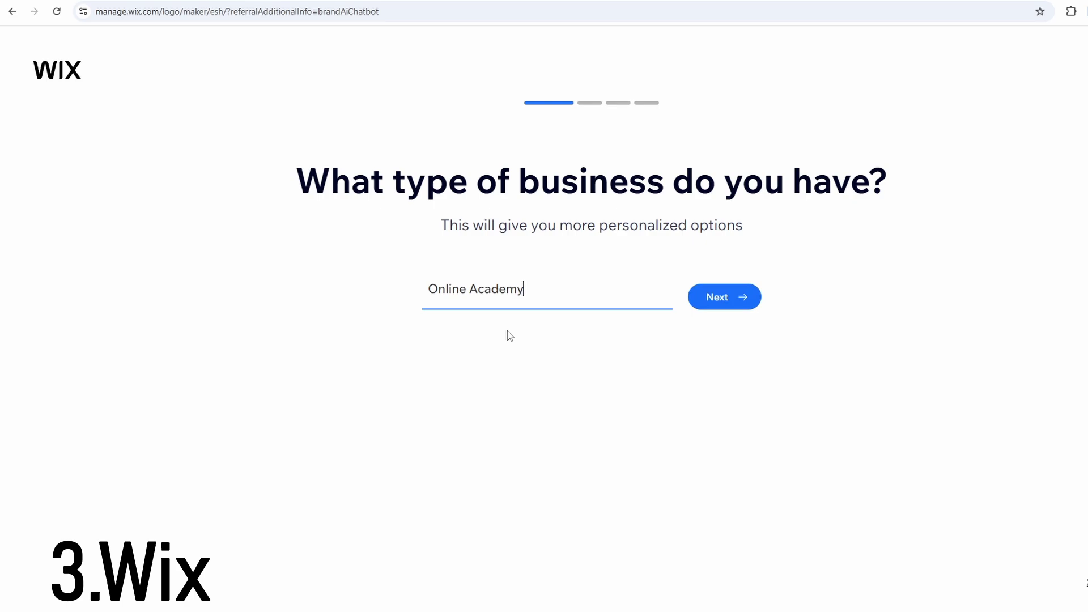
left_click(744, 300)
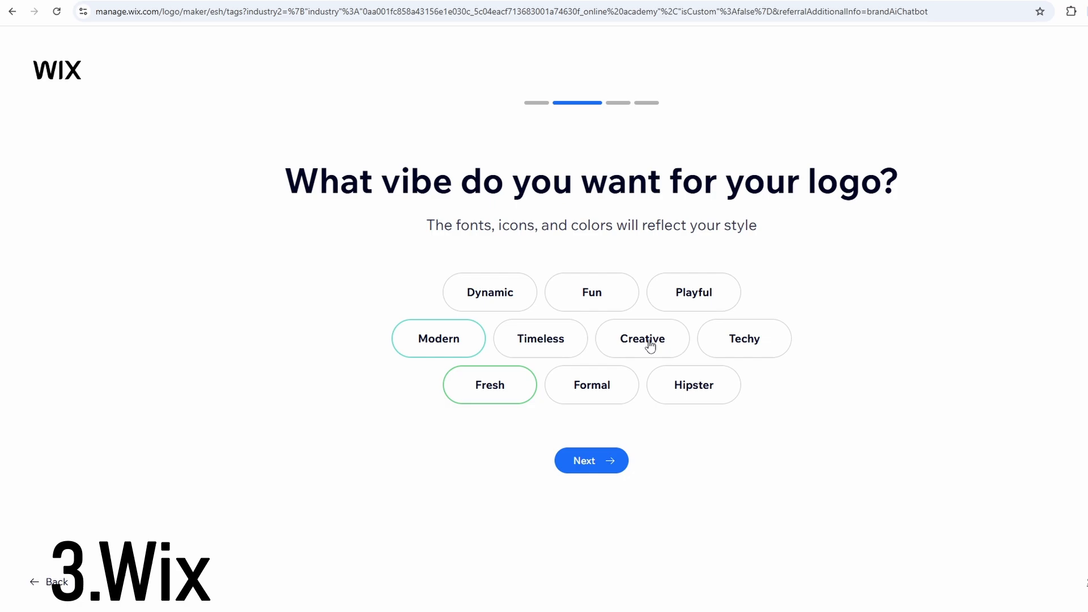
left_click(597, 461)
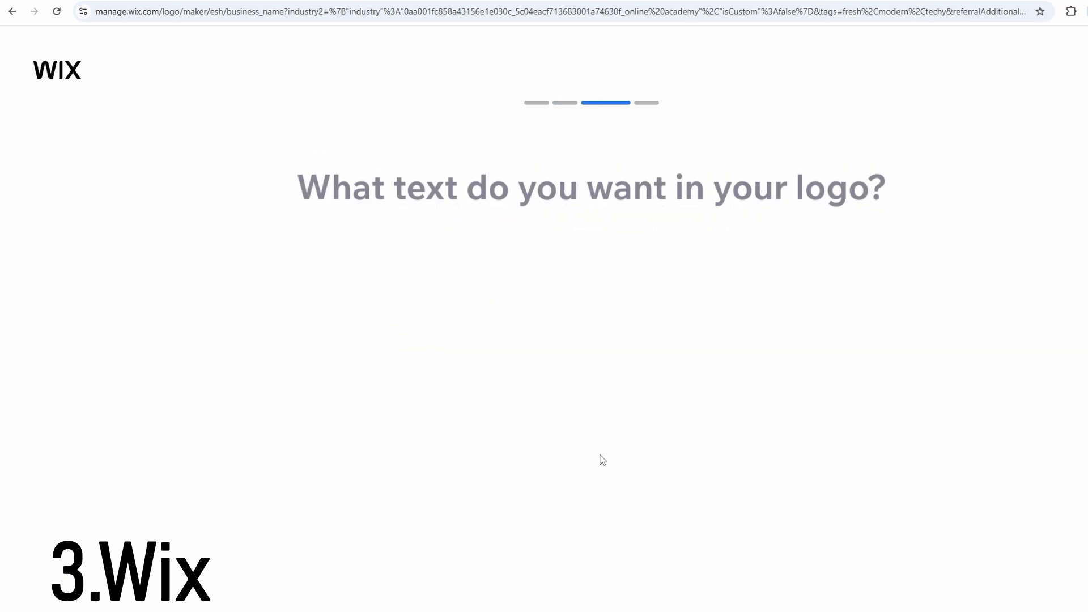
type("Checkmark Academy")
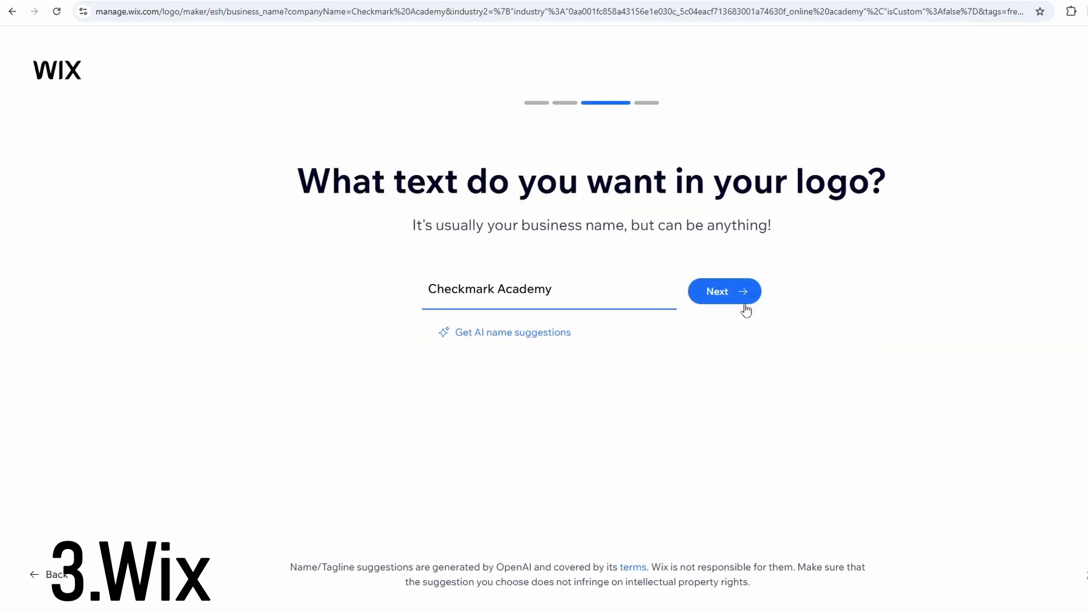
left_click(744, 308)
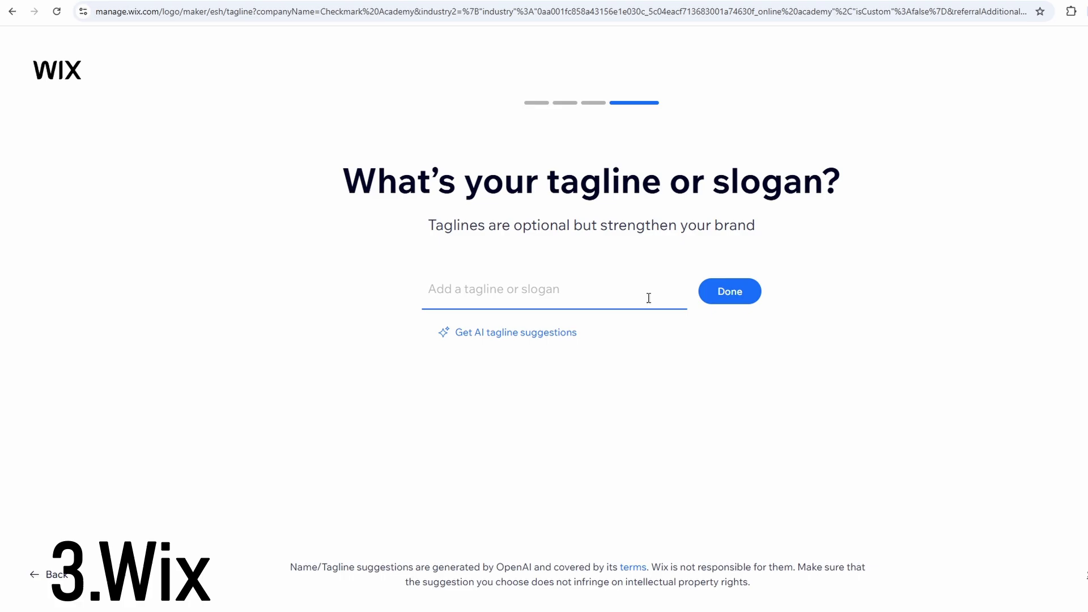
left_click(736, 297)
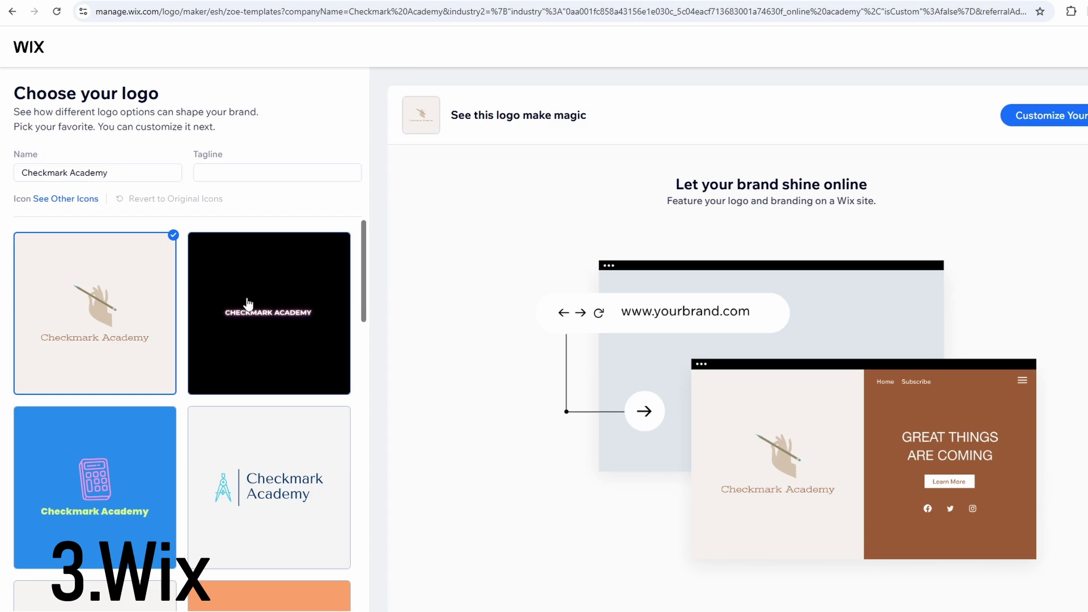
- Try the navy and red graduation-cap logos, then settle on the yellow book logo on black
scroll(250, 304, "down", 8)
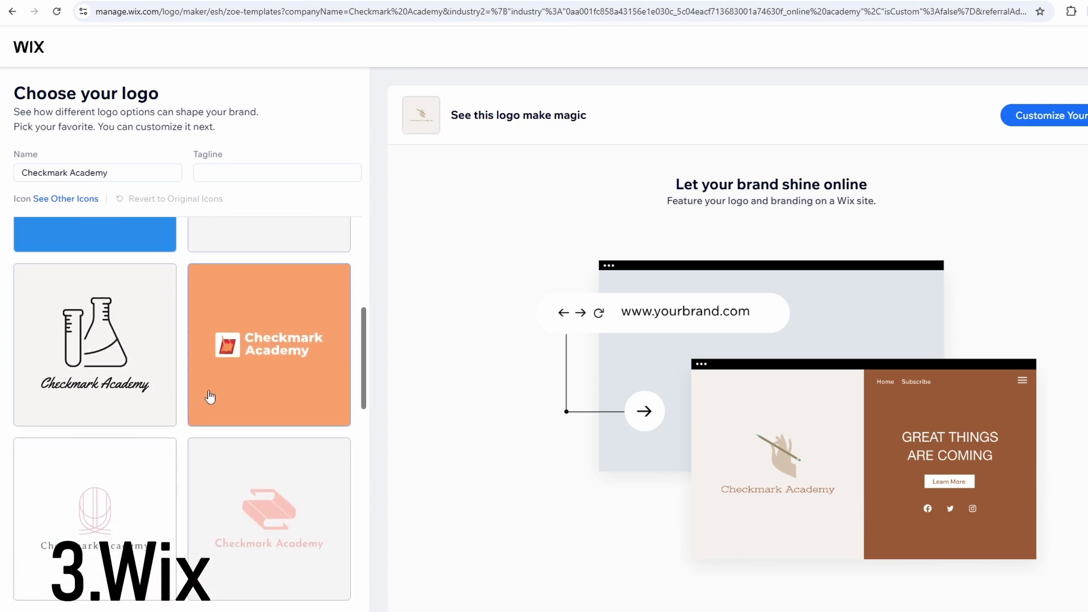
scroll(126, 420, "down", 2)
left_click(219, 442)
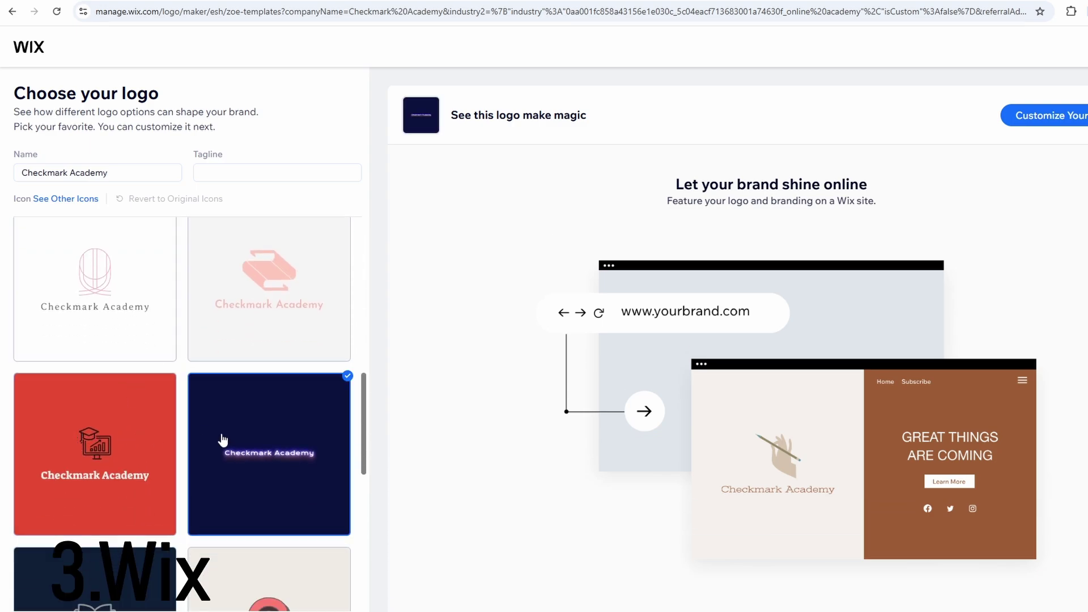
left_click(138, 442)
scroll(139, 436, "down", 2)
scroll(138, 436, "down", 3)
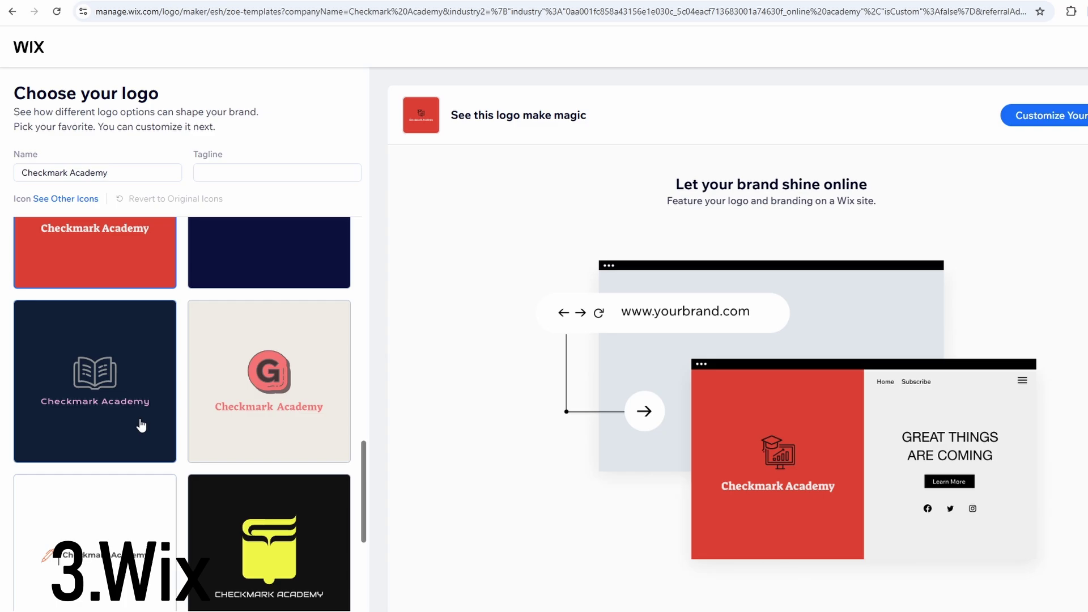
left_click(234, 453)
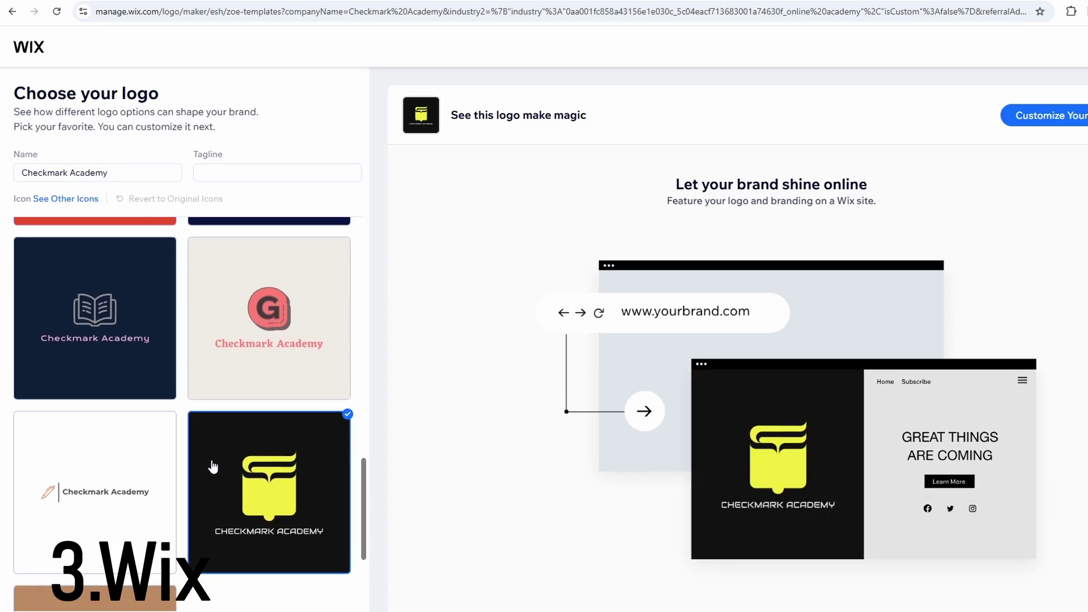
scroll(209, 453, "down", 7)
scroll(193, 440, "down", 12)
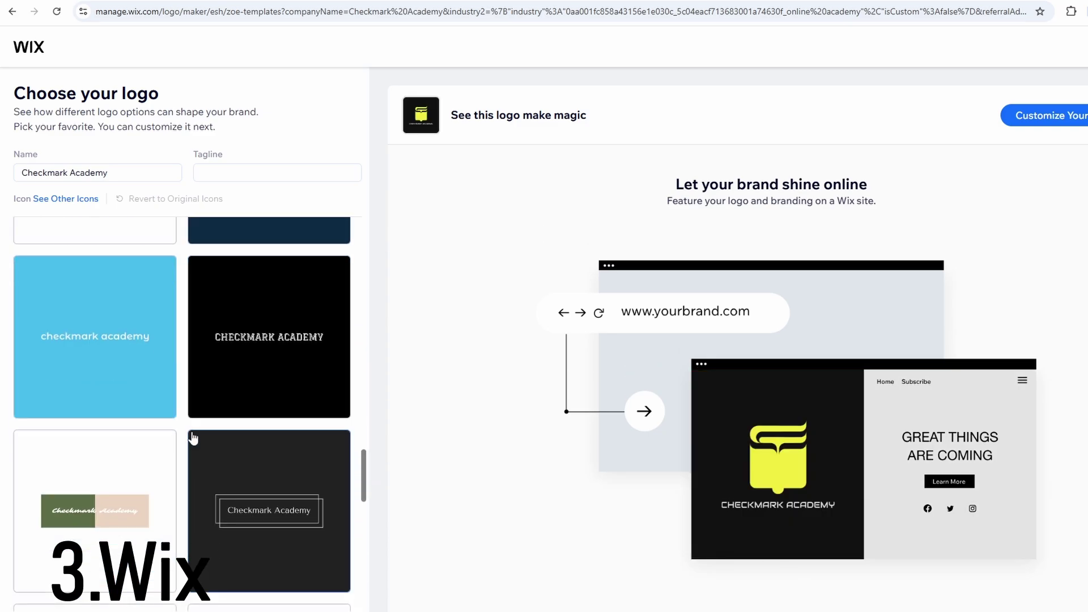
scroll(184, 427, "down", 3)
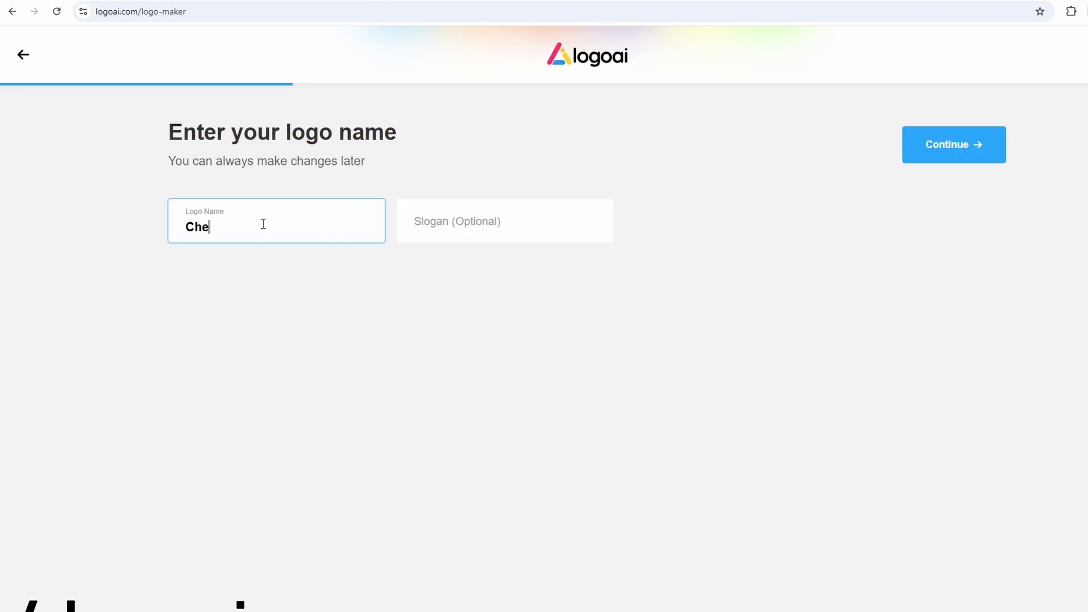
- Name the logo Checkmark Academy, pick an industry, Warm colours and Elegant font, then generate
type("kmark Academy")
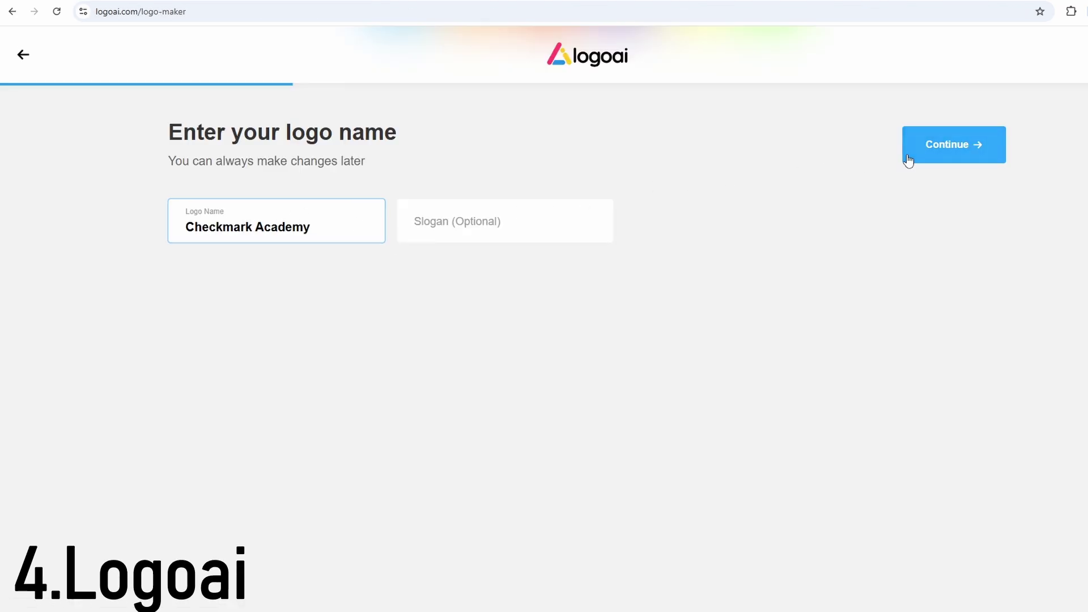
left_click(908, 158)
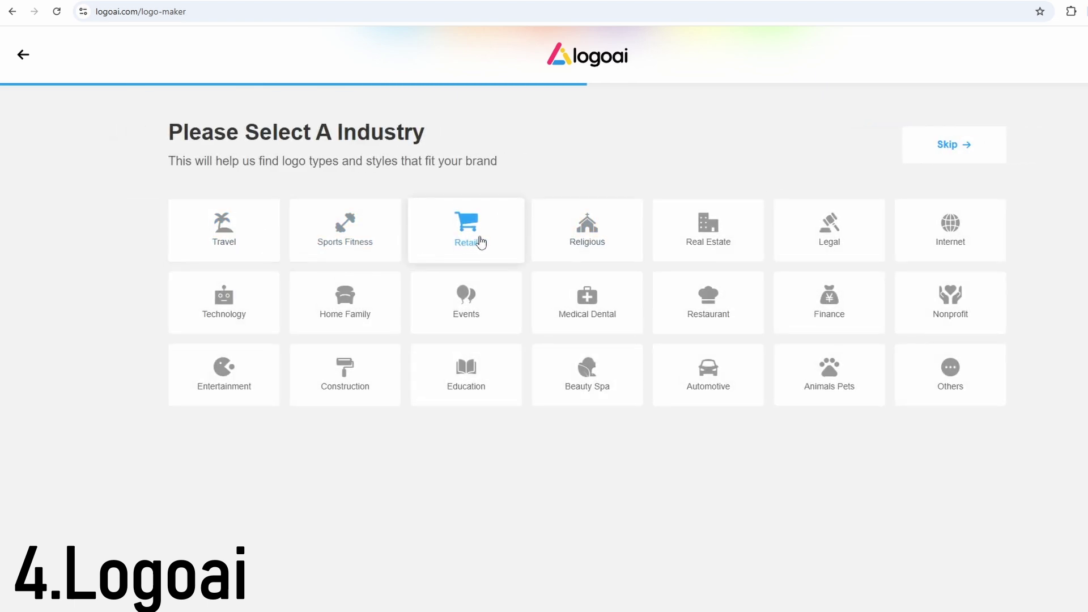
left_click(919, 251)
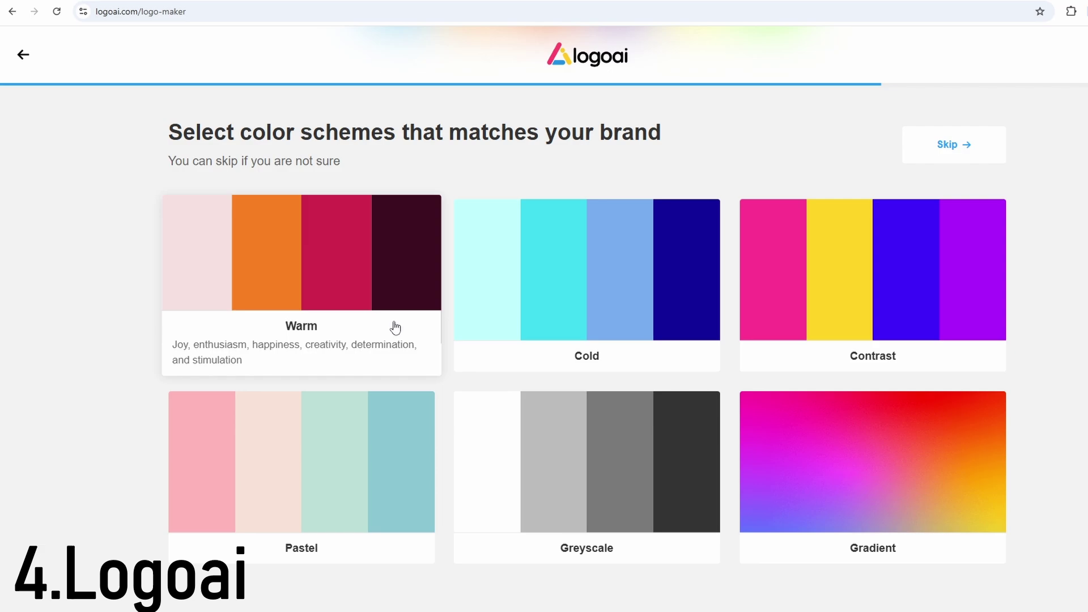
left_click(396, 328)
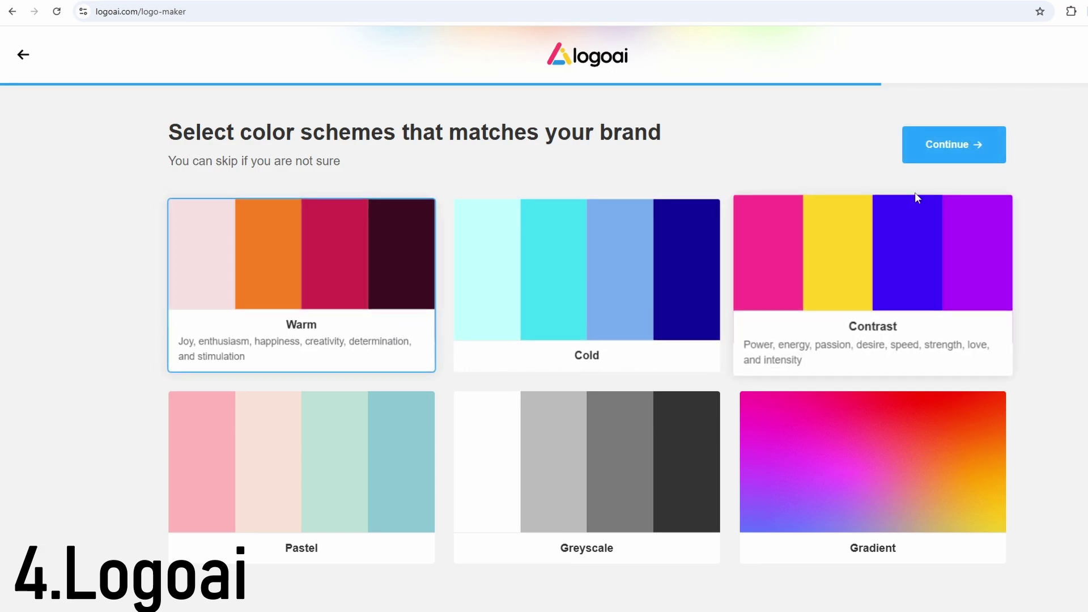
left_click(930, 145)
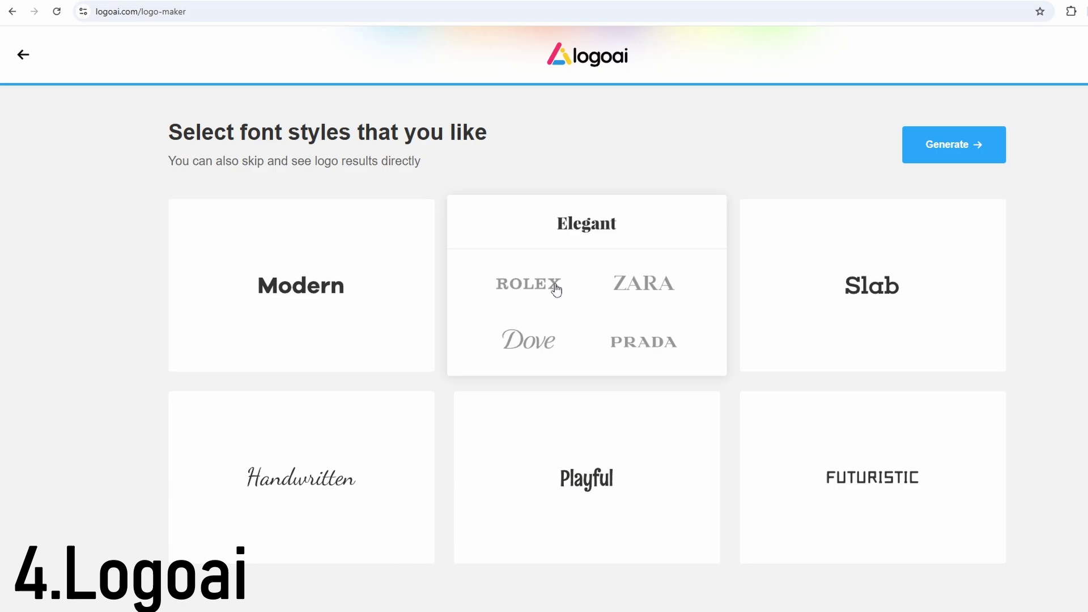
left_click(544, 288)
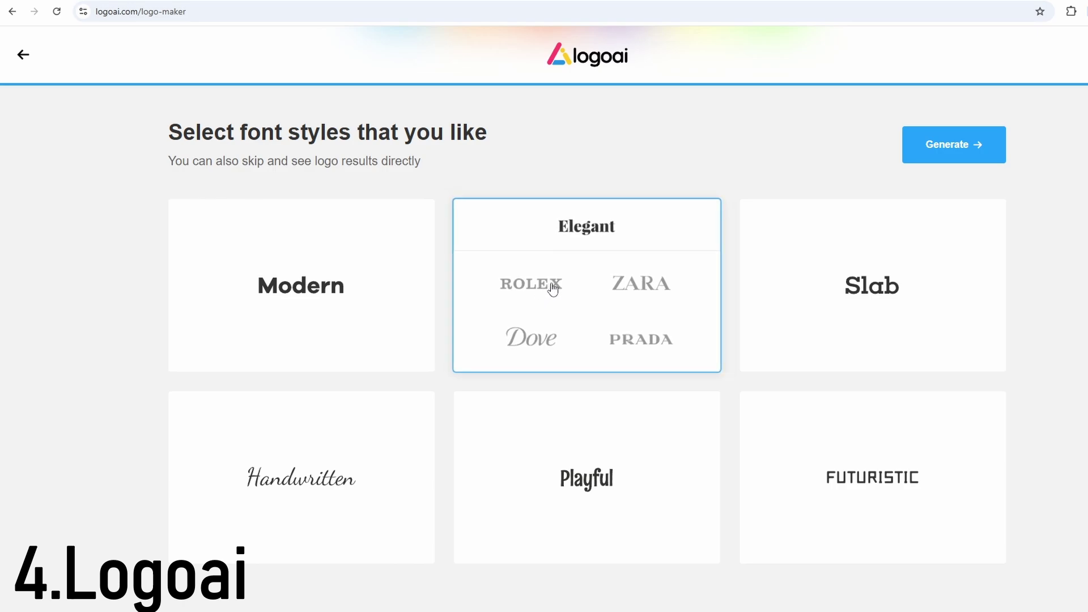
left_click(908, 148)
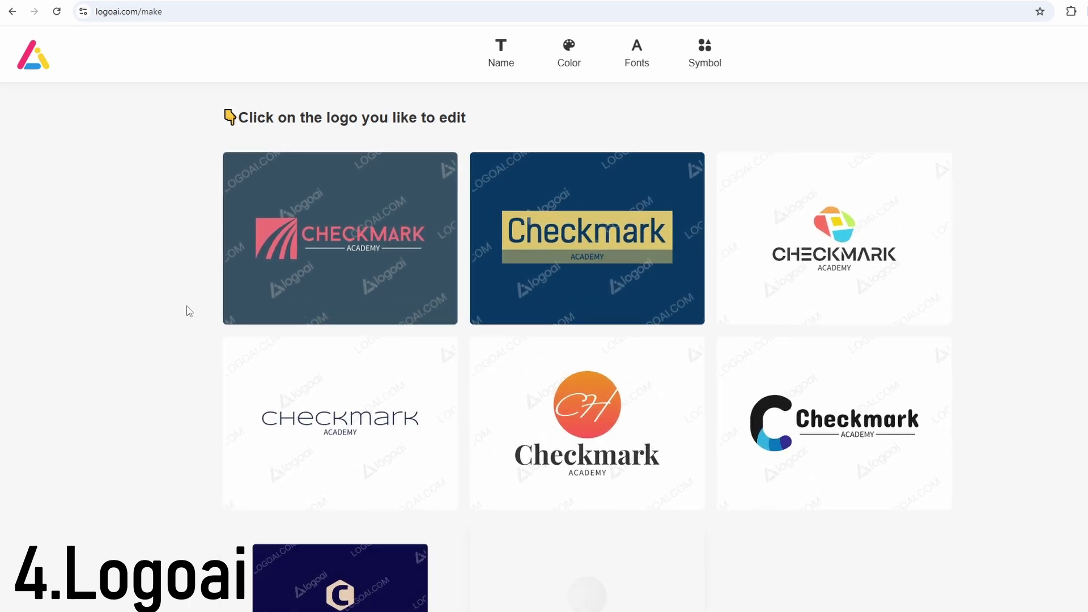
- Preview the colourful-symbol Checkmark logo and the orange CH logo full-screen, closing each
mouse_move(832, 226)
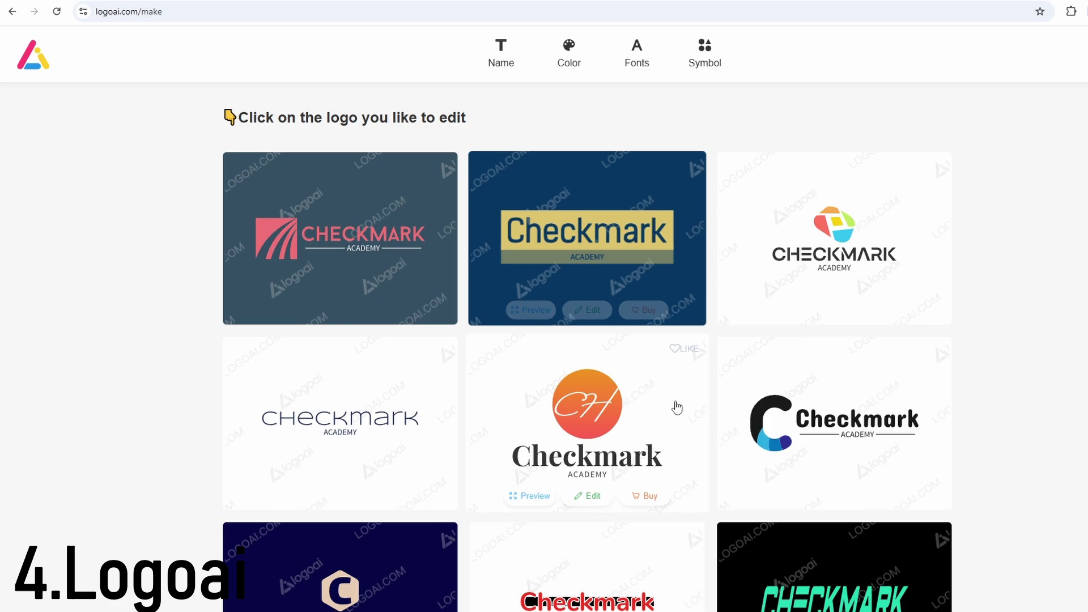
left_click(782, 312)
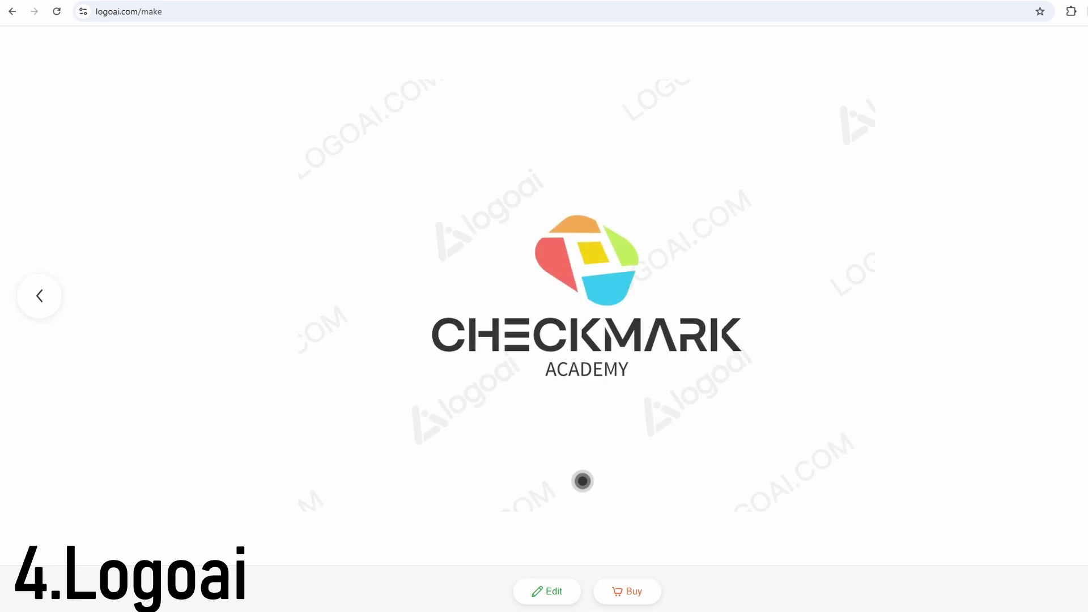
left_click(829, 348)
left_click(532, 432)
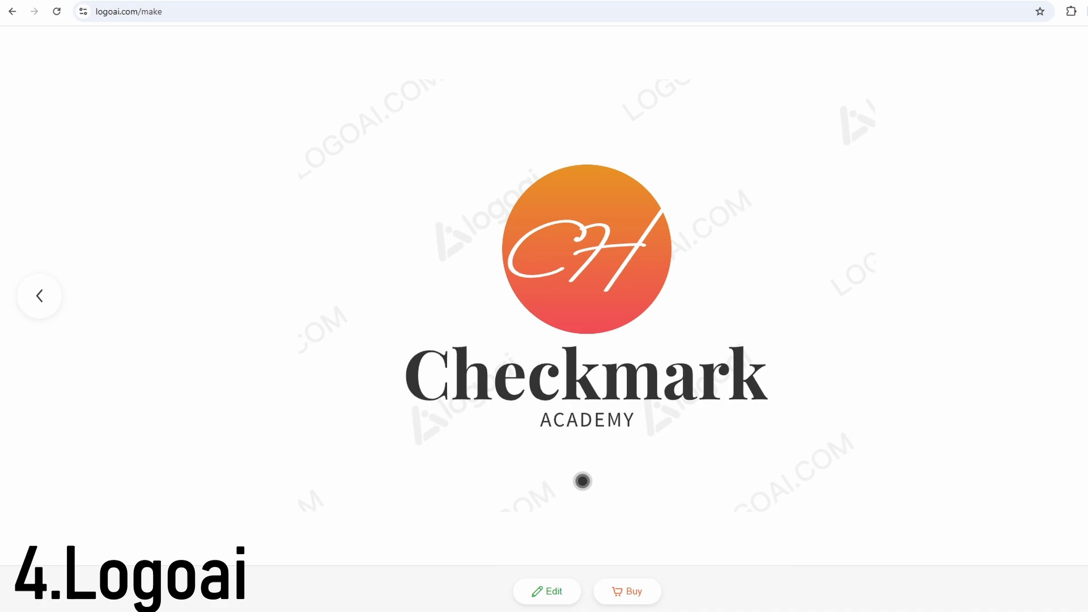
left_click(583, 482)
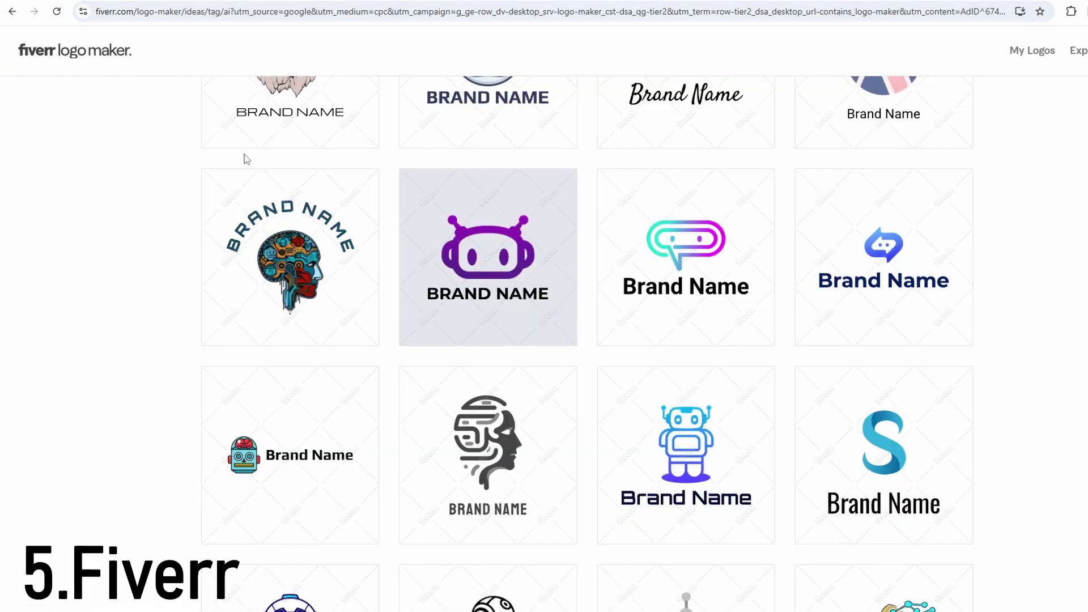
- Enter Checkmark Academy as the brand name and start a new AI logo brief
scroll(195, 245, "up", 3)
scroll(195, 245, "up", 10)
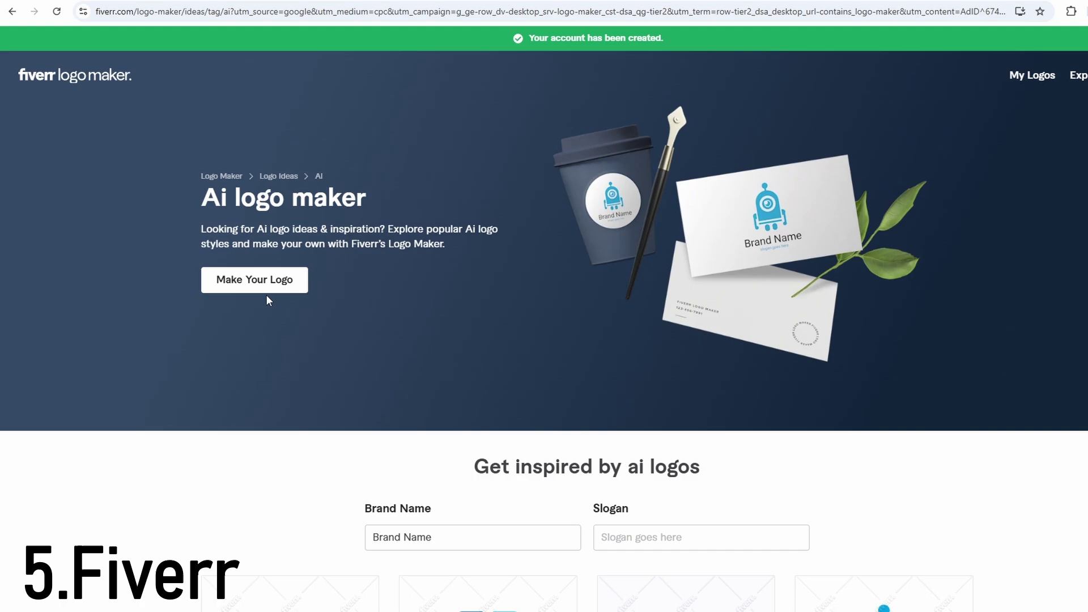
scroll(432, 447, "down", 4)
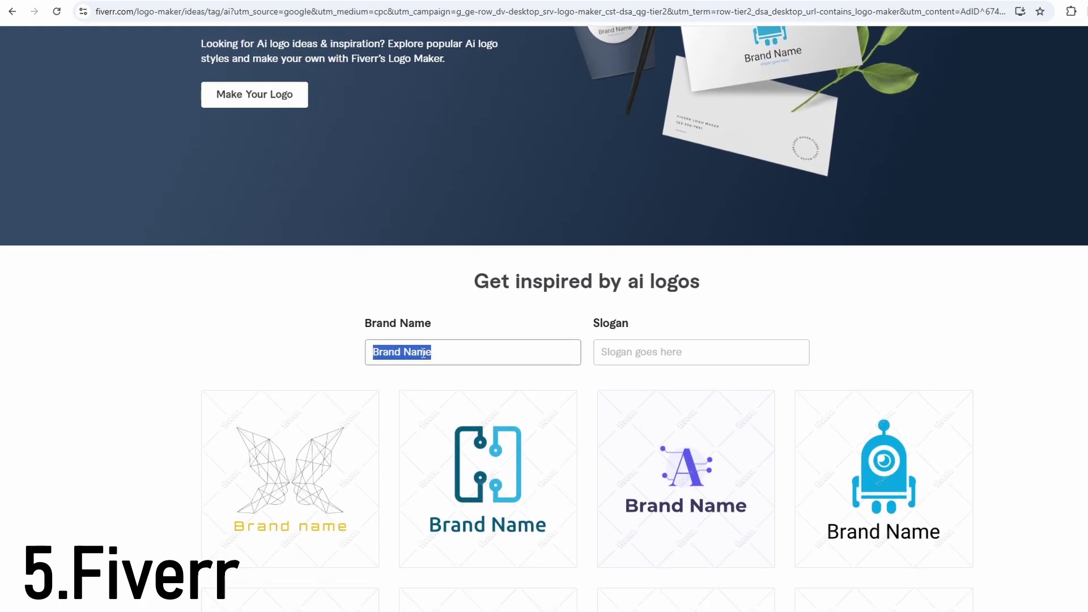
type("Checkmark A")
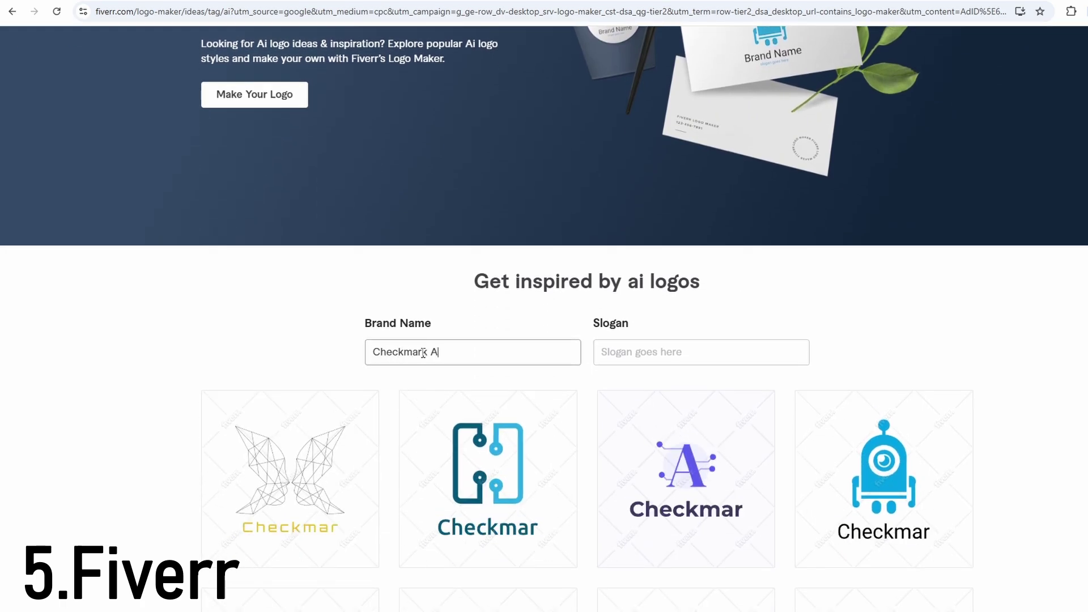
type("cademy")
scroll(351, 263, "down", 2)
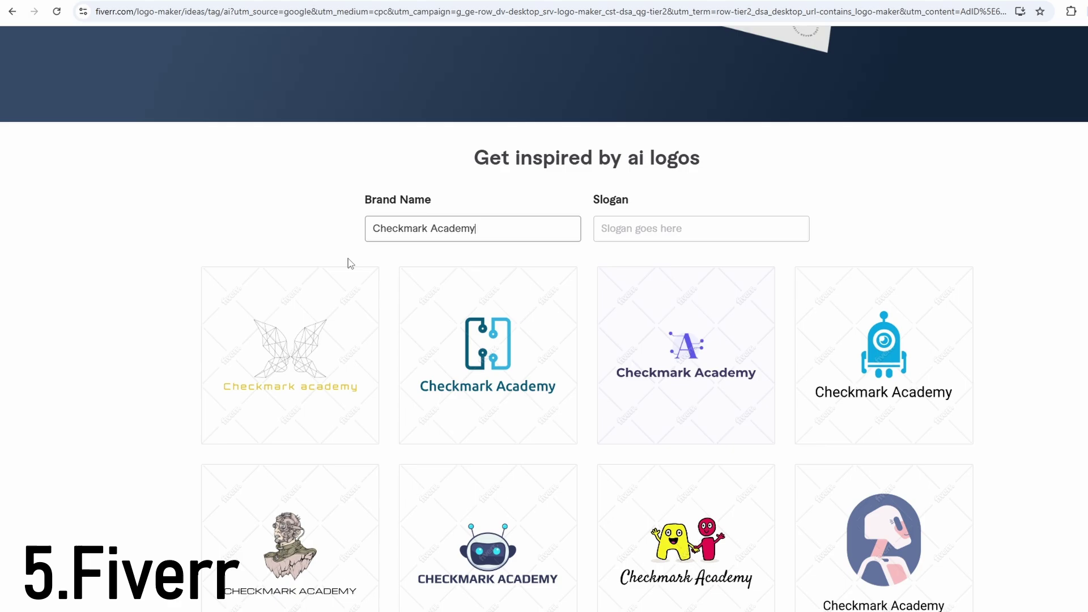
scroll(335, 237, "down", 1)
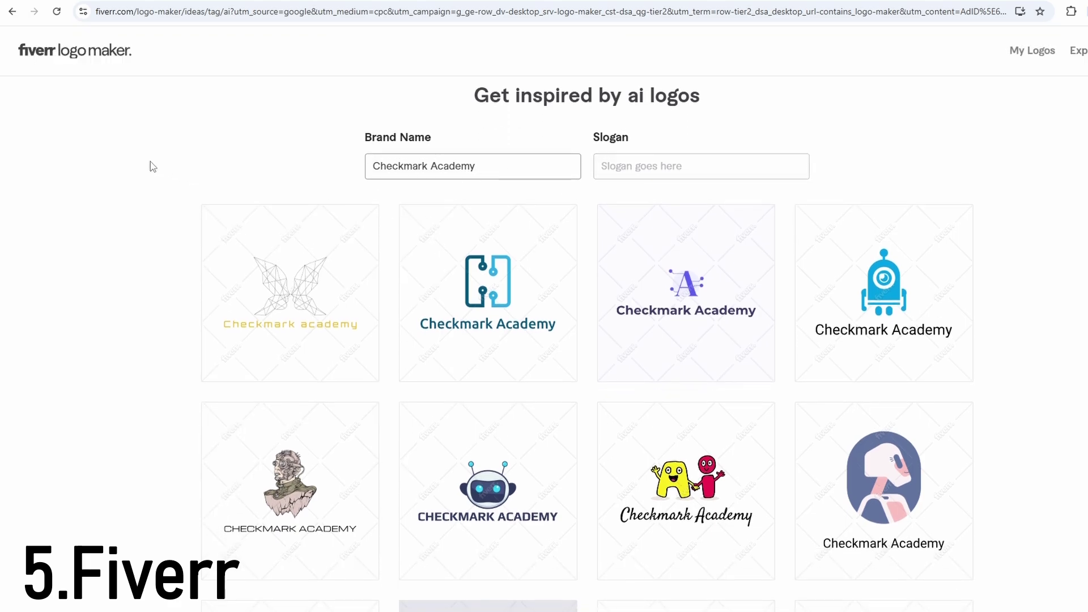
scroll(151, 168, "down", 6)
scroll(219, 202, "down", 2)
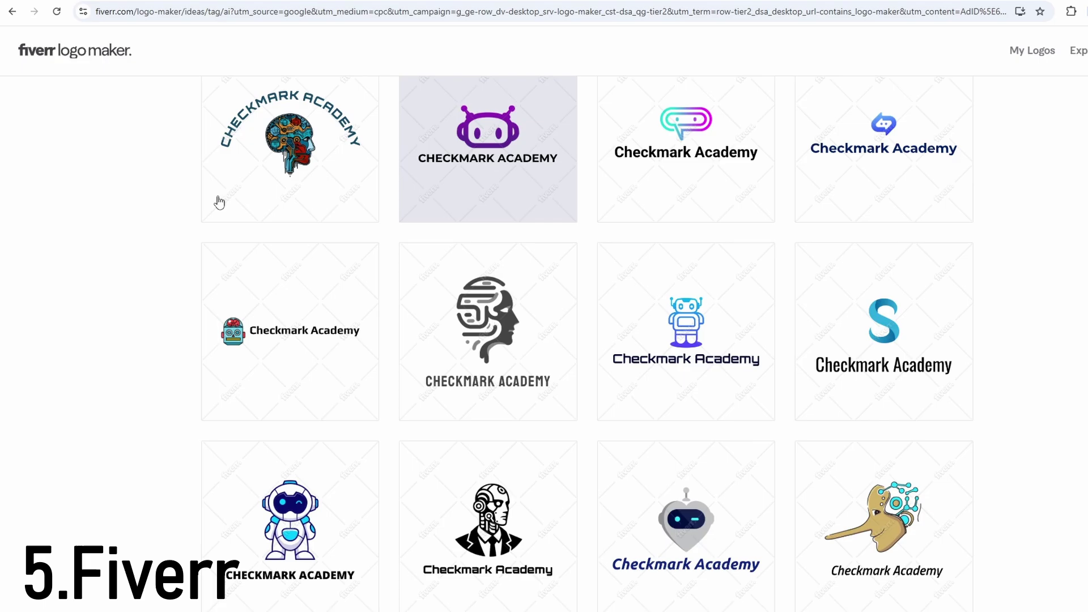
scroll(482, 331, "down", 2)
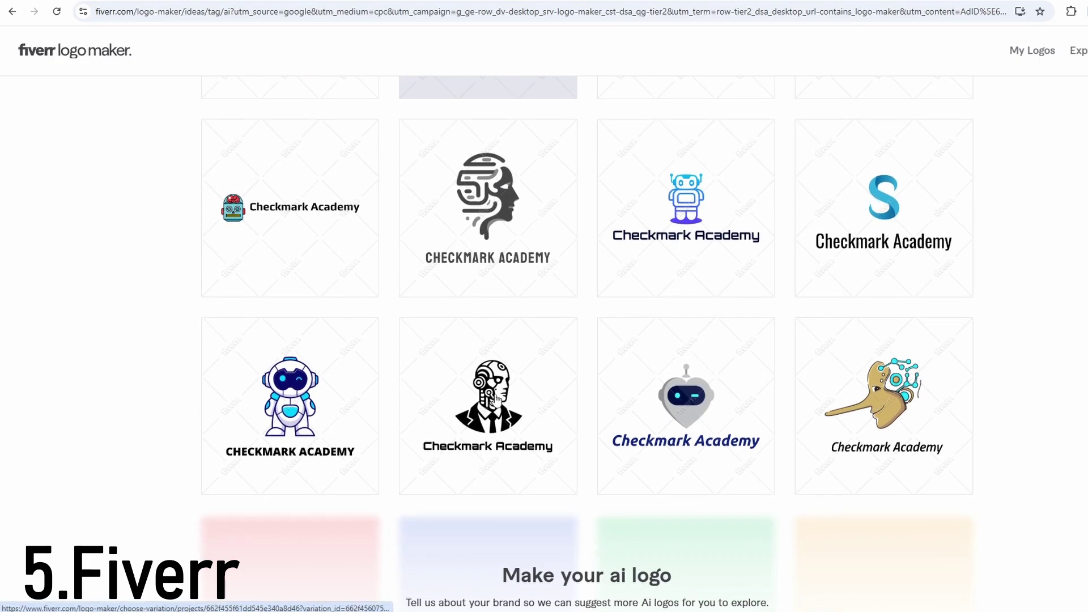
scroll(497, 399, "down", 4)
left_click(567, 393)
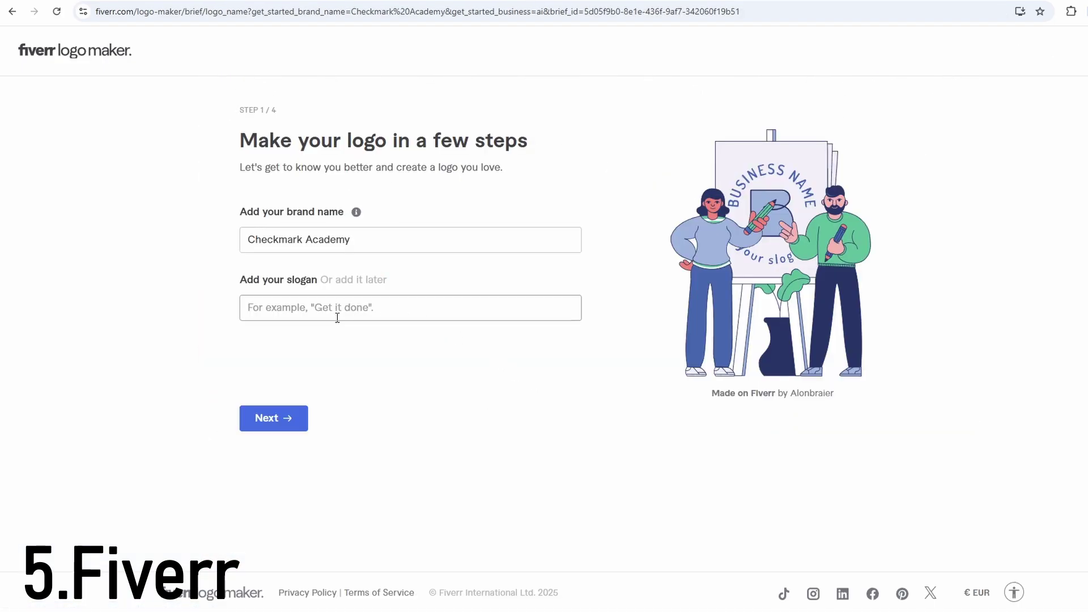
key("Return")
- Choose Educational Tutoring as the industry and the 3D logo style
left_click(321, 252)
left_click(347, 275)
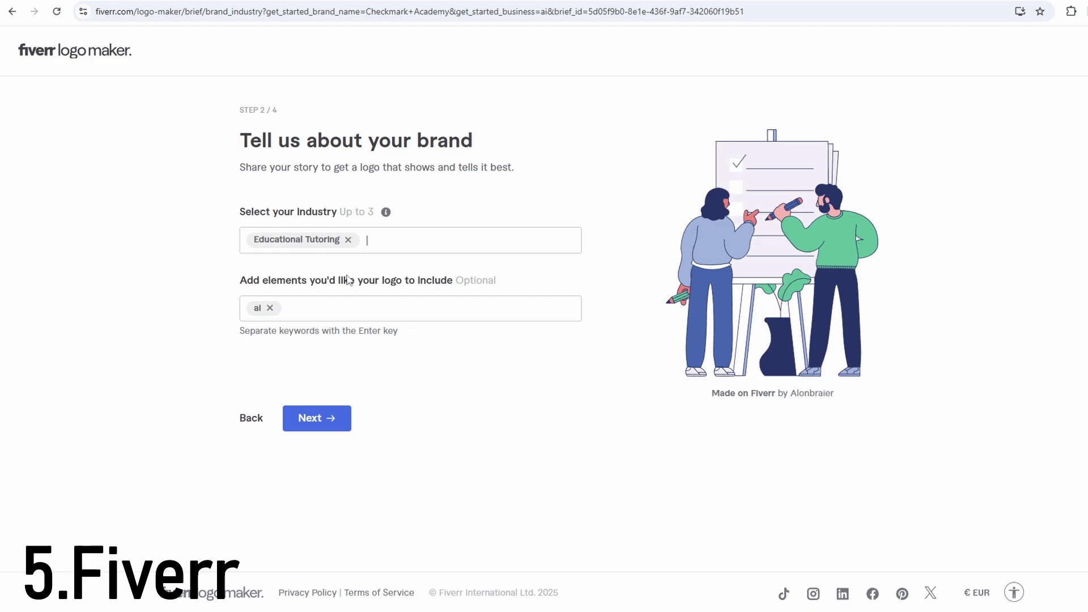
left_click(331, 418)
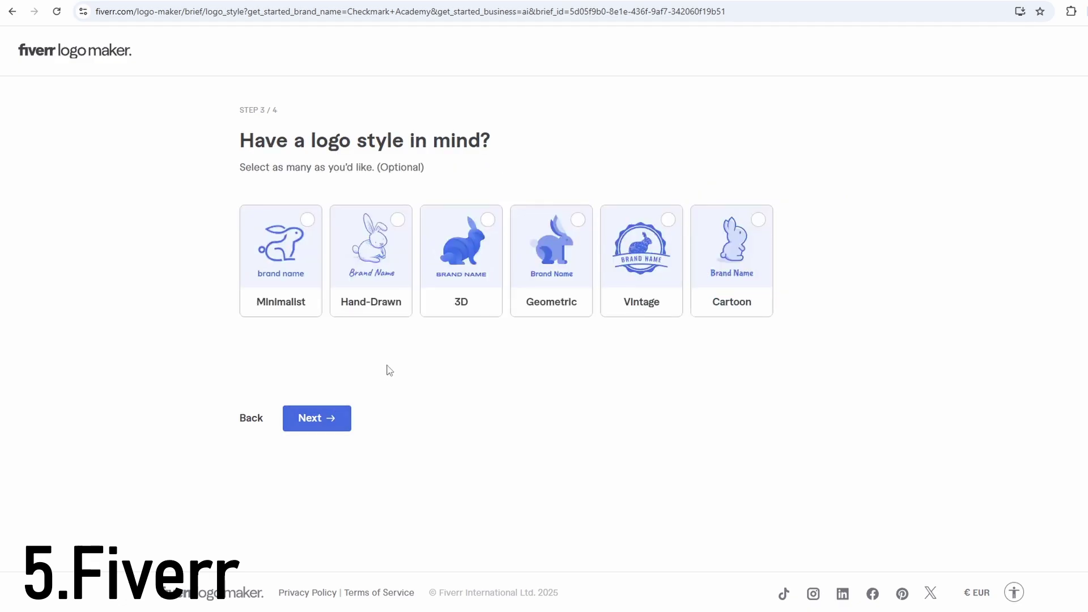
left_click(450, 275)
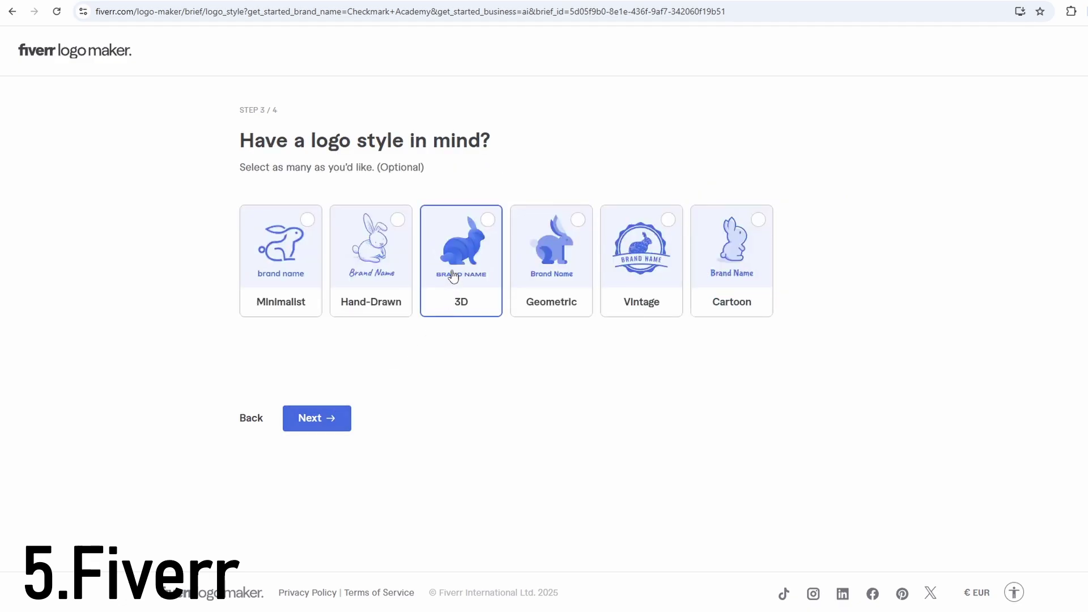
left_click(331, 420)
- Set the brand personality toward Premium, Modern and Innovative, then generate logos
left_click(512, 212)
left_click(462, 240)
left_click_drag(412, 270, 462, 272)
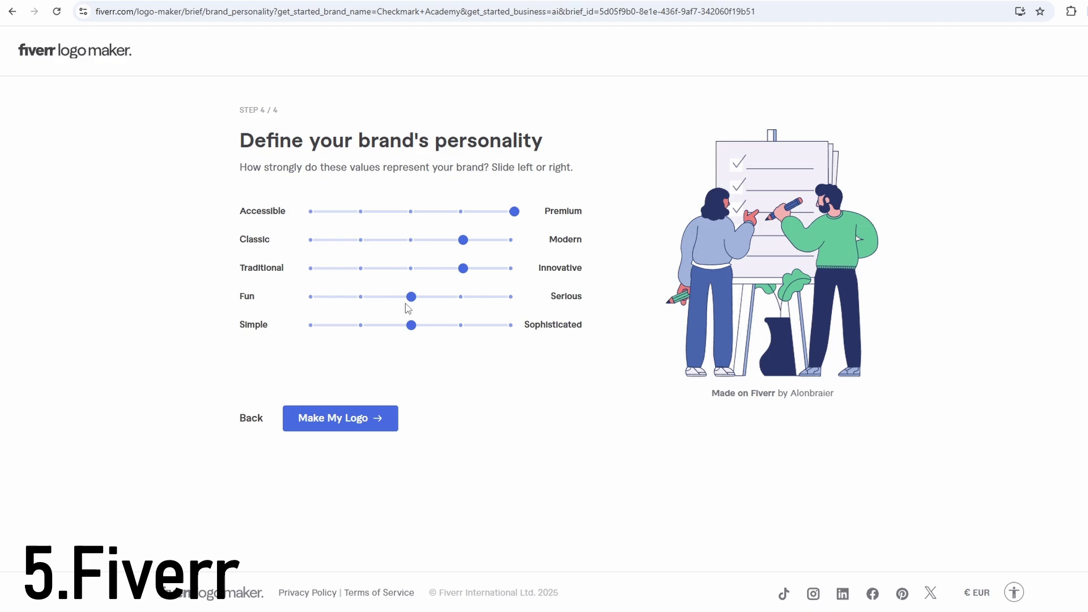
left_click(347, 421)
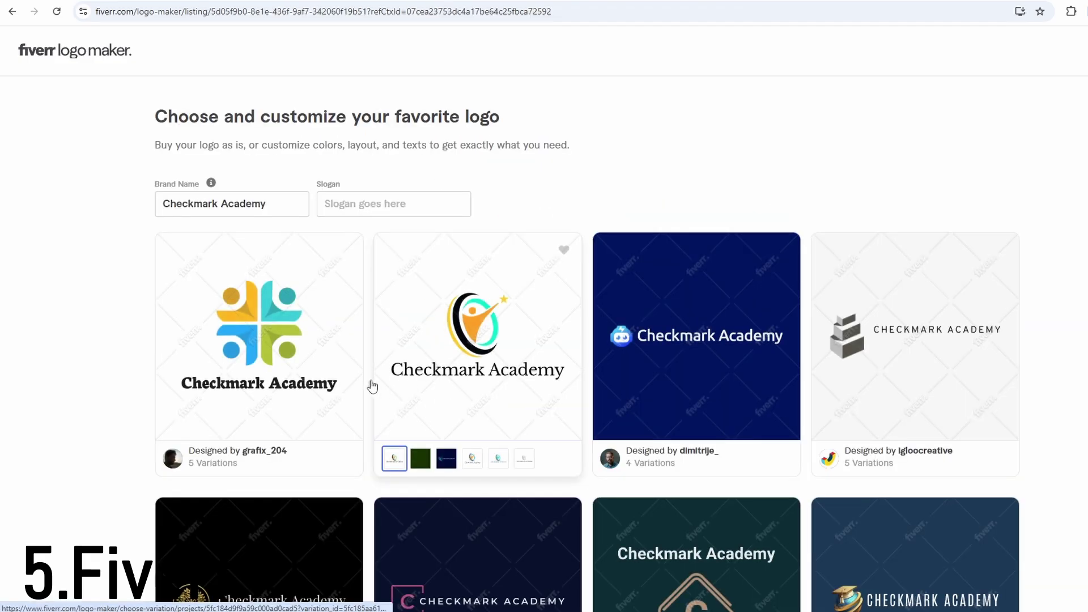
- Browse Fiverr's generated Checkmark Academy logo cards, then begin typing 'checkmark academy' in Design.com
scroll(104, 360, "down", 3)
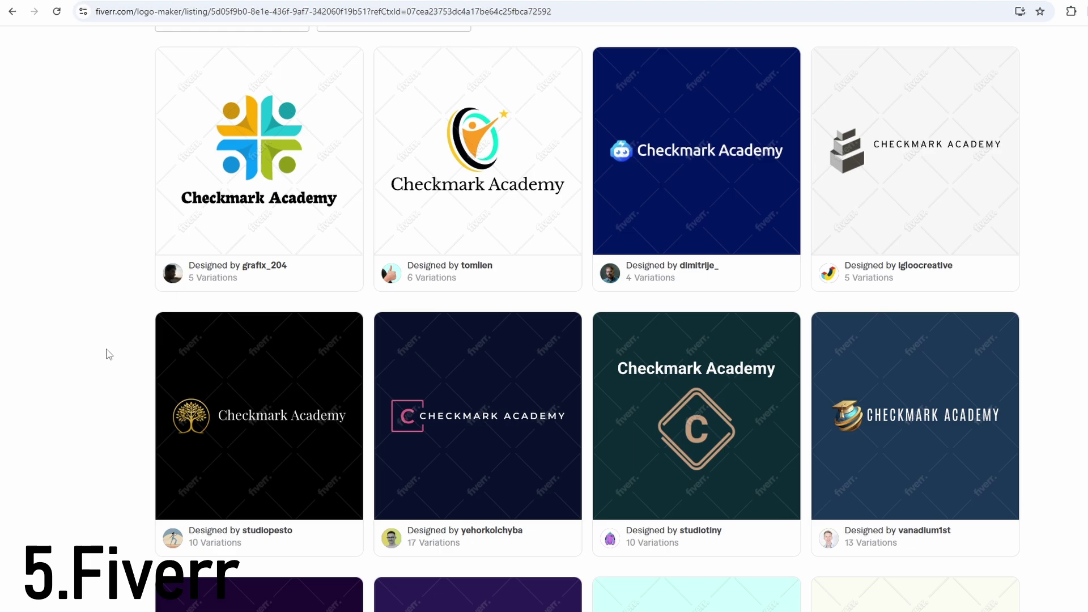
scroll(109, 355, "down", 5)
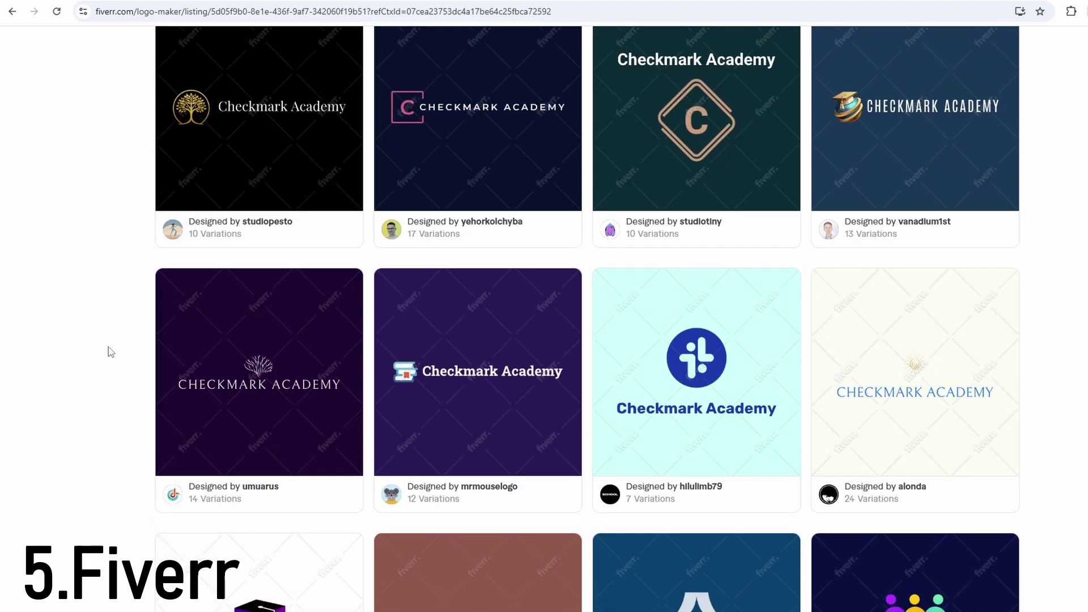
scroll(850, 138, "down", 4)
scroll(862, 139, "down", 2)
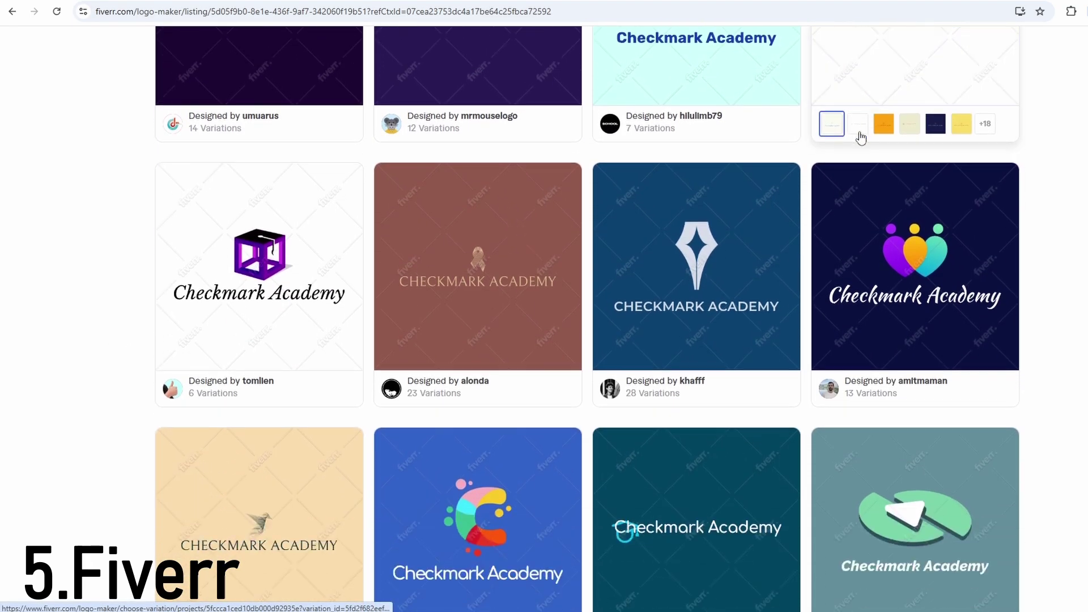
scroll(844, 187, "down", 3)
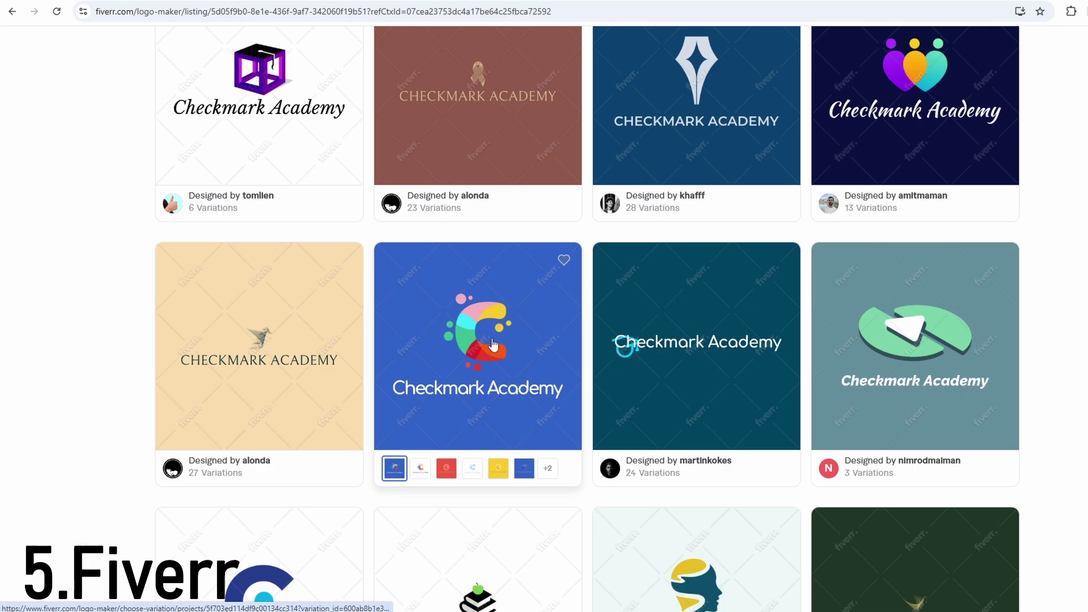
scroll(895, 234, "down", 7)
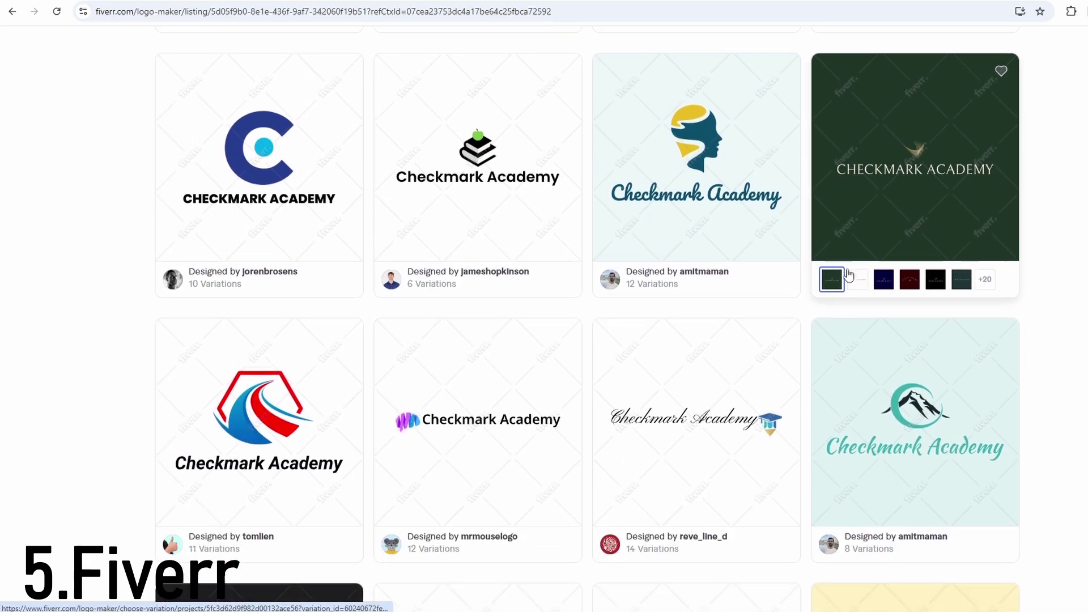
scroll(848, 275, "down", 1)
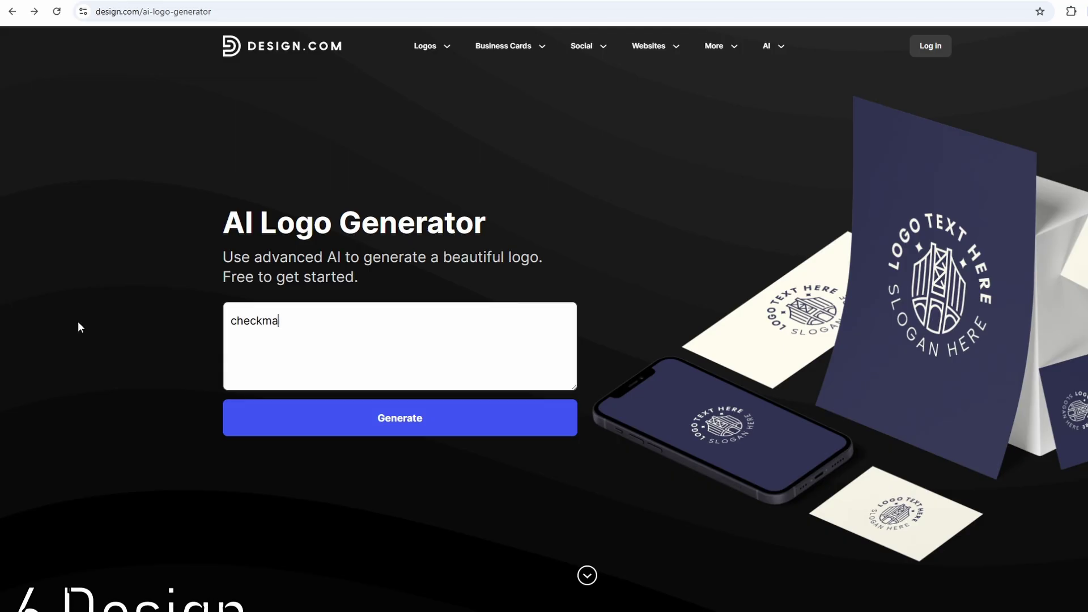
type("rk academy")
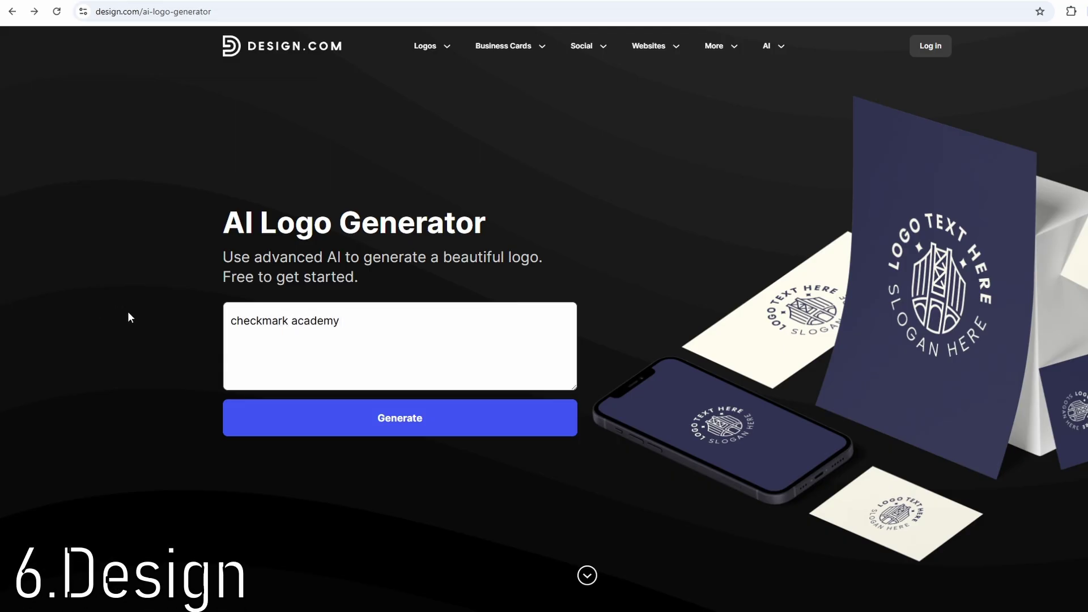
- Generate Design.com logos from 'checkmark academy' and scroll through the Checkmark Learning Hub results
scroll(170, 328, "down", 2)
scroll(255, 343, "up", 1)
left_click(322, 351)
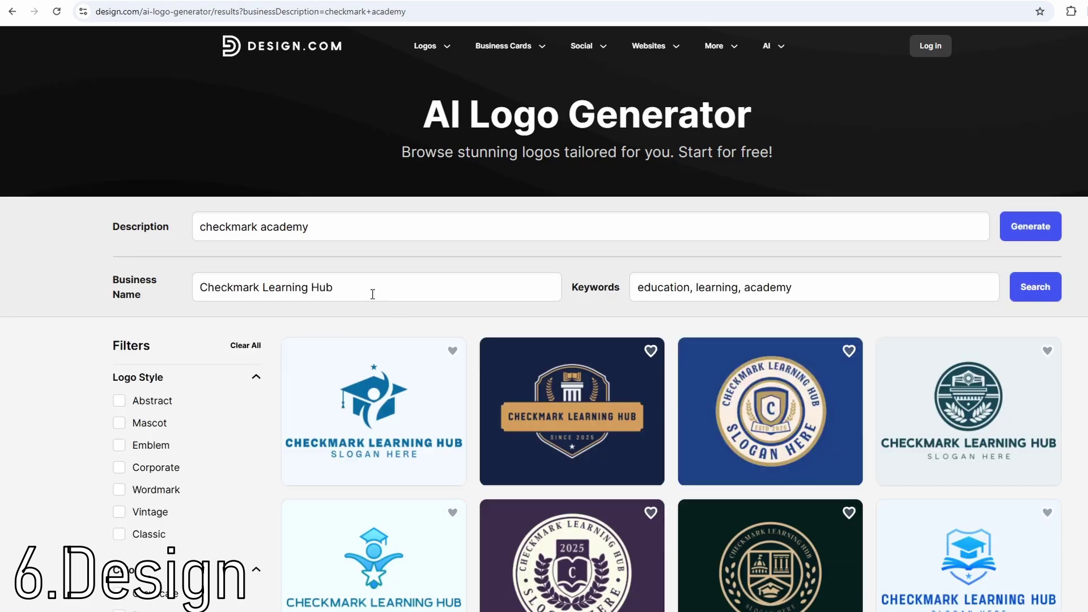
scroll(373, 289, "down", 3)
scroll(397, 283, "down", 3)
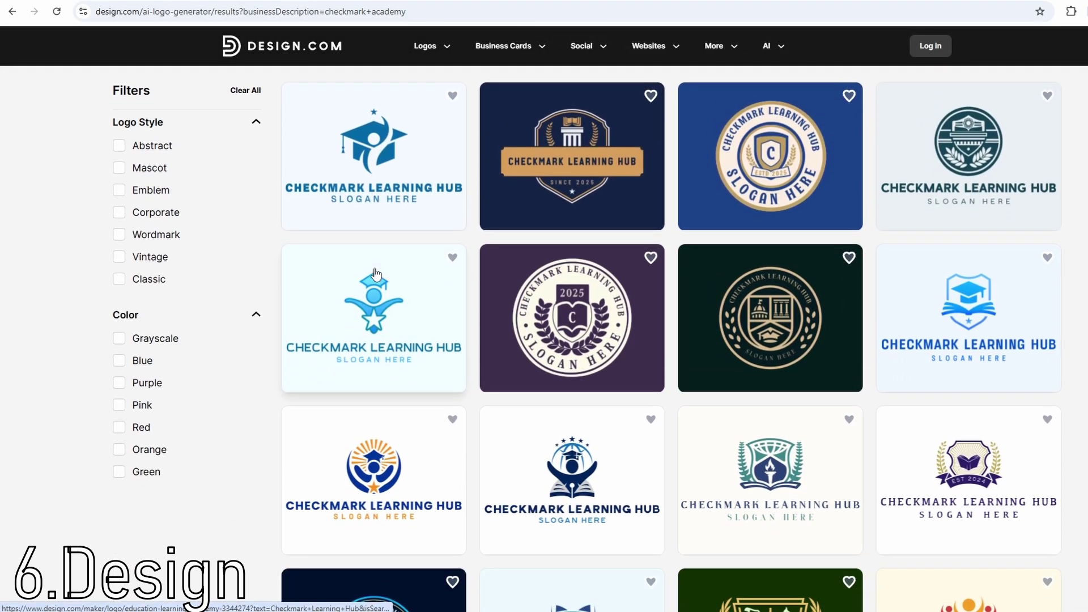
scroll(802, 371, "down", 2)
scroll(803, 371, "down", 6)
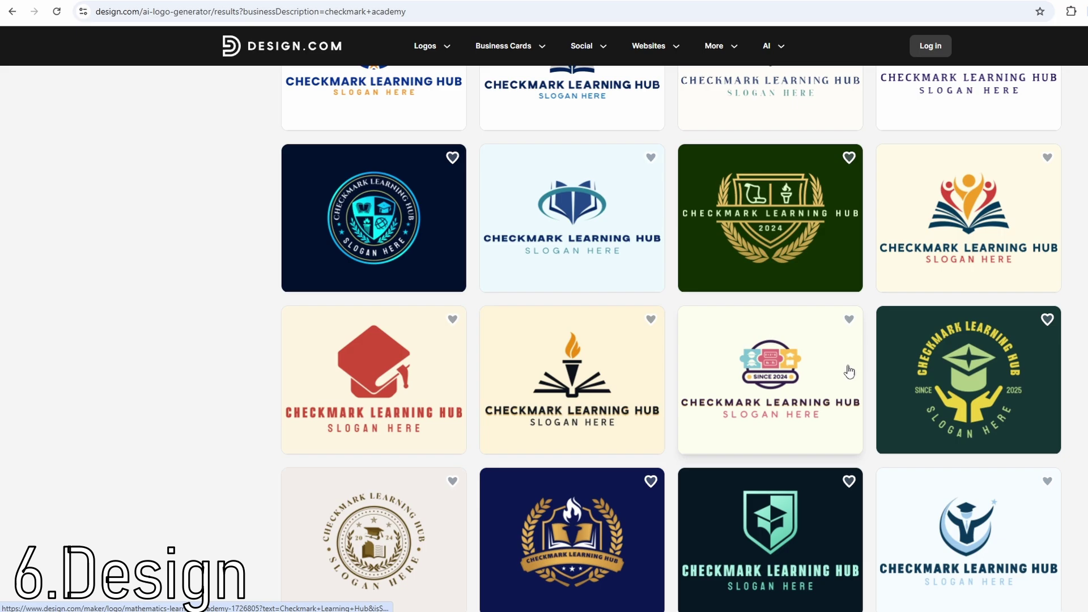
scroll(360, 342, "down", 4)
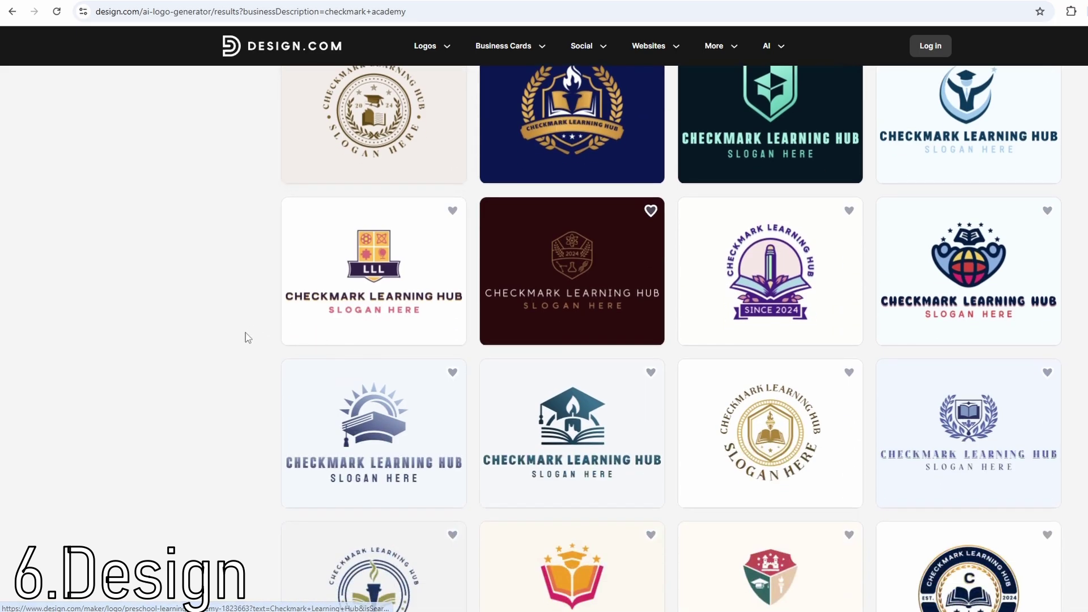
scroll(246, 335, "down", 2)
- Open Design.com's globe-and-book Checkmark Learning Hub logo in its orange variation, then focus Shopify's brand-name field
left_click(938, 174)
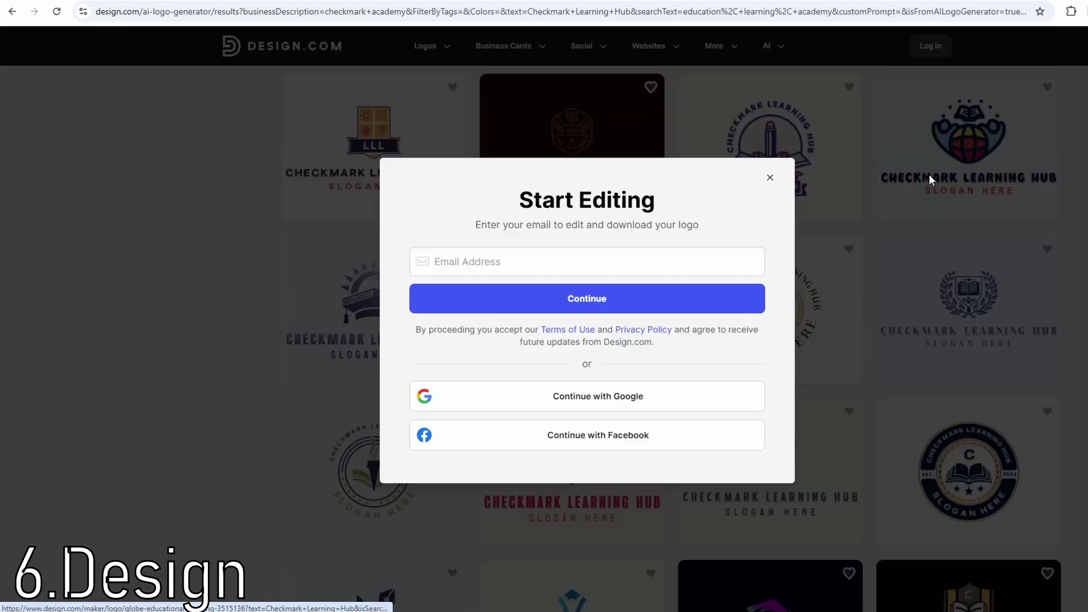
left_click(771, 178)
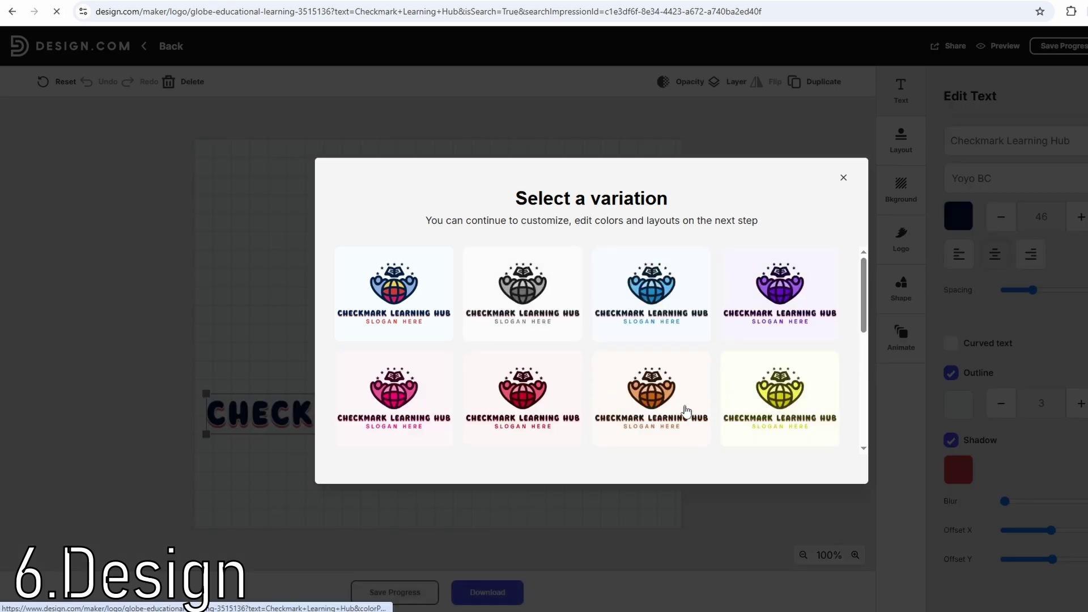
left_click(683, 409)
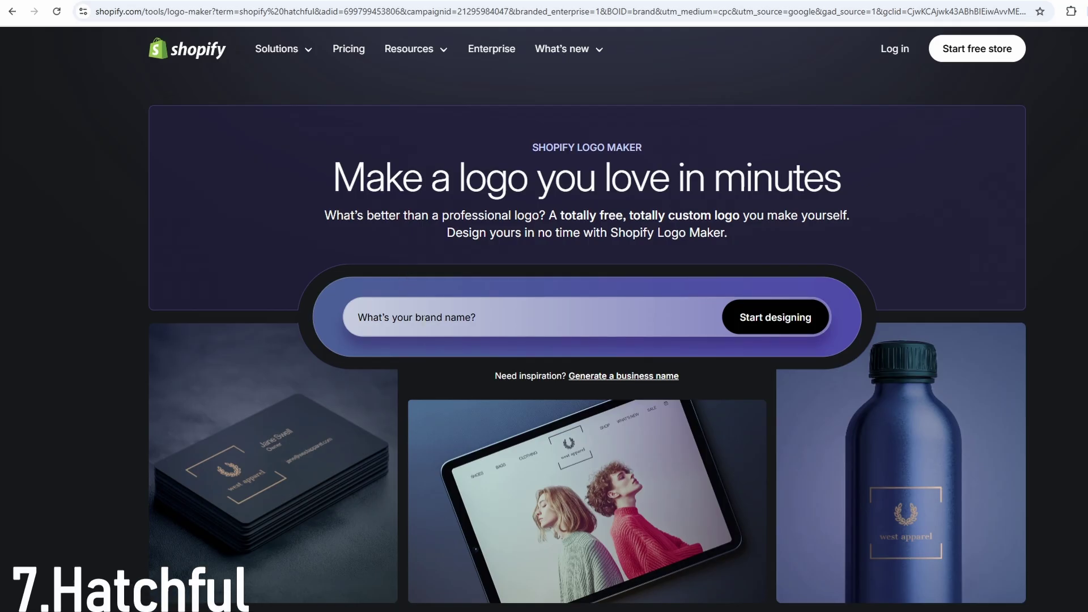
left_click(359, 319)
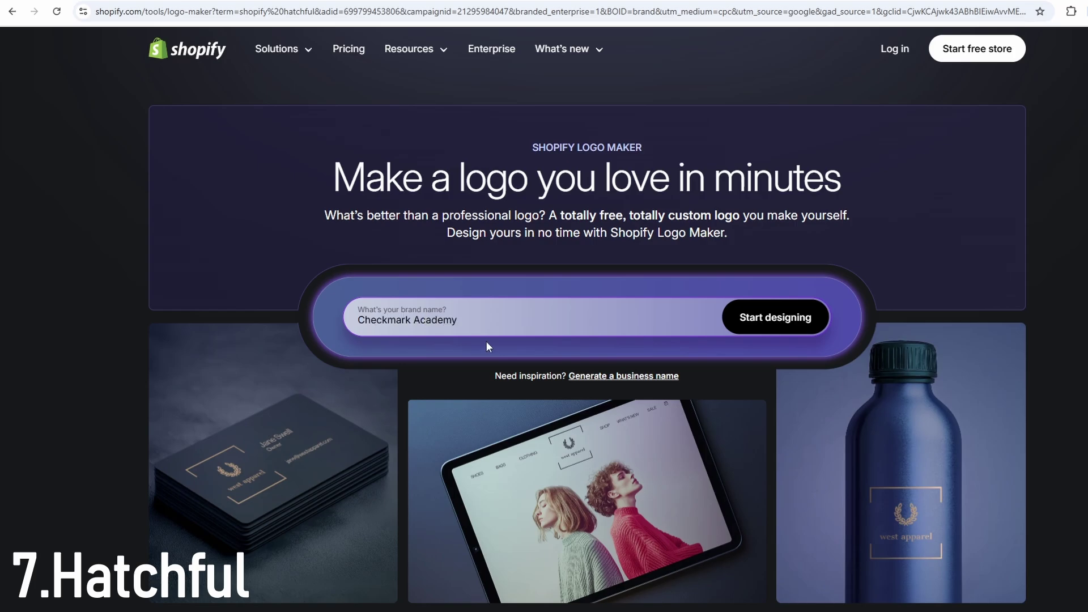
- Start designing for 'Checkmark Academy' with the Other industry and continue to the recommended logos
left_click(743, 336)
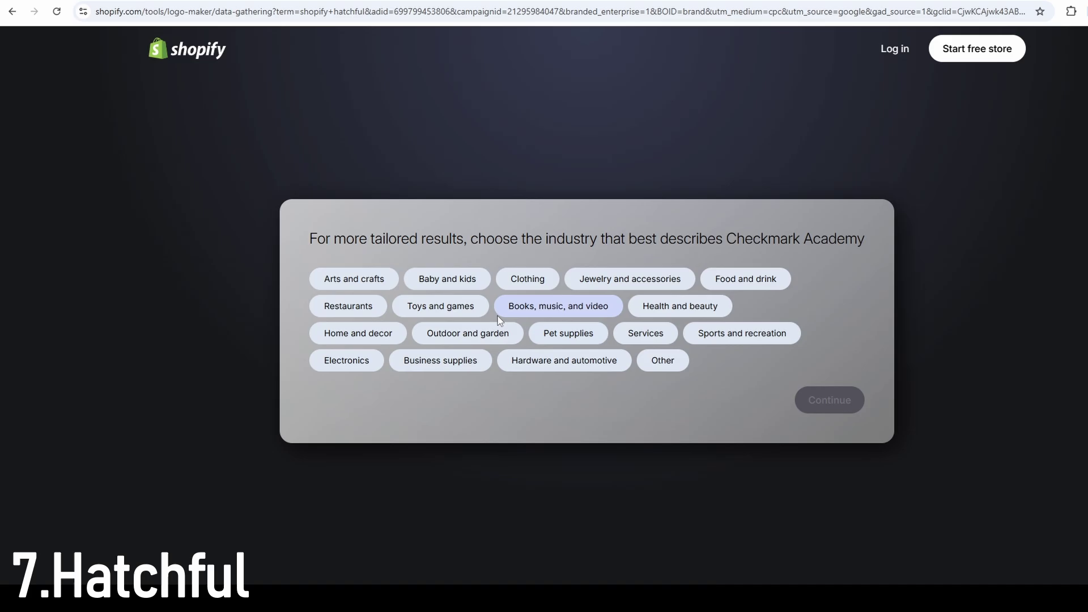
left_click(663, 361)
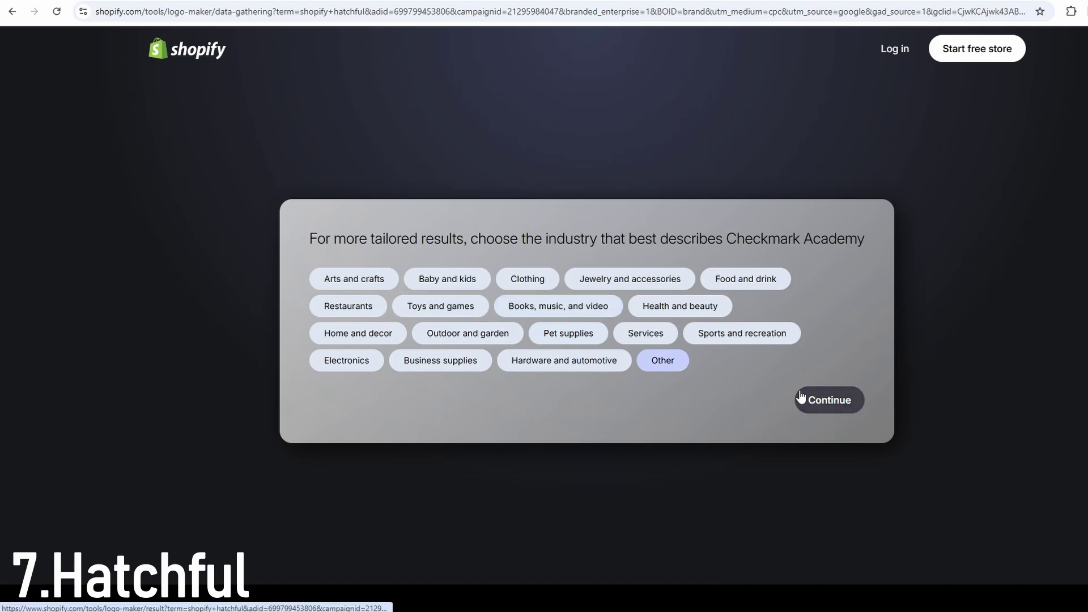
left_click(824, 404)
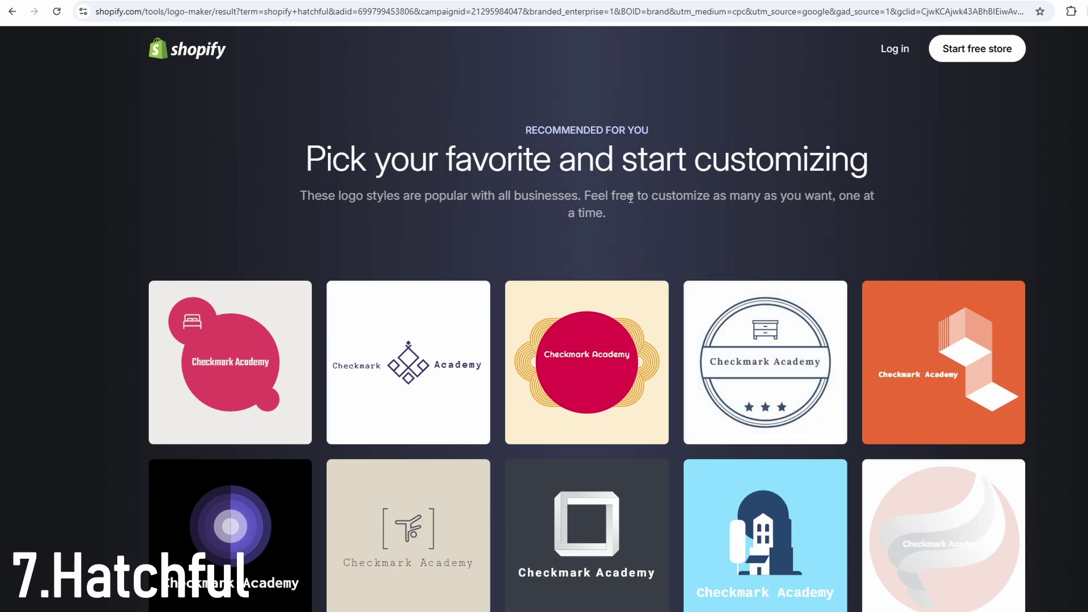
scroll(634, 203, "down", 2)
scroll(793, 183, "down", 6)
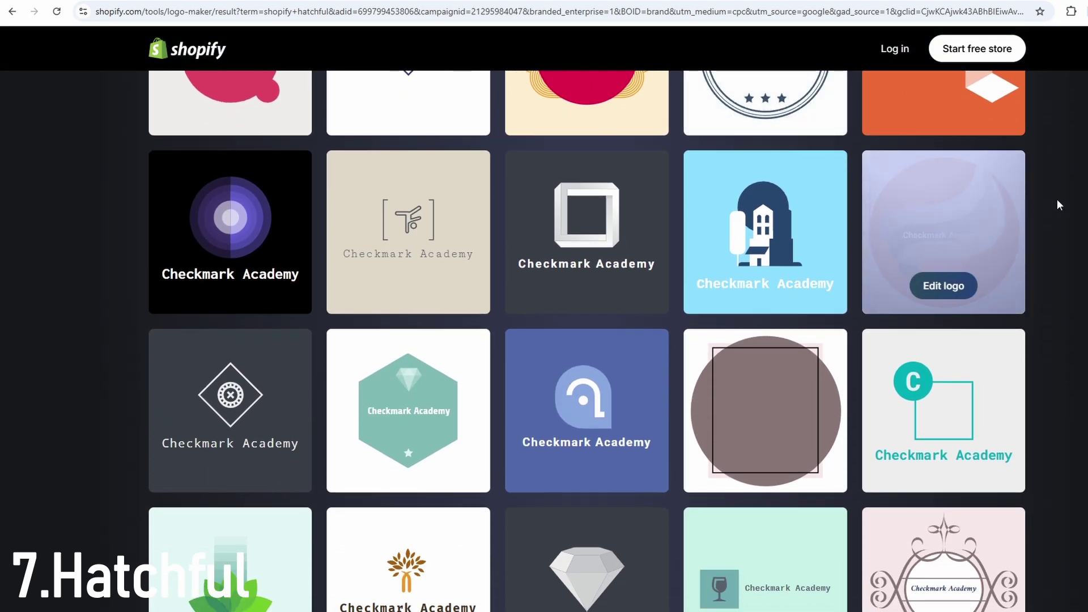
scroll(588, 340, "down", 5)
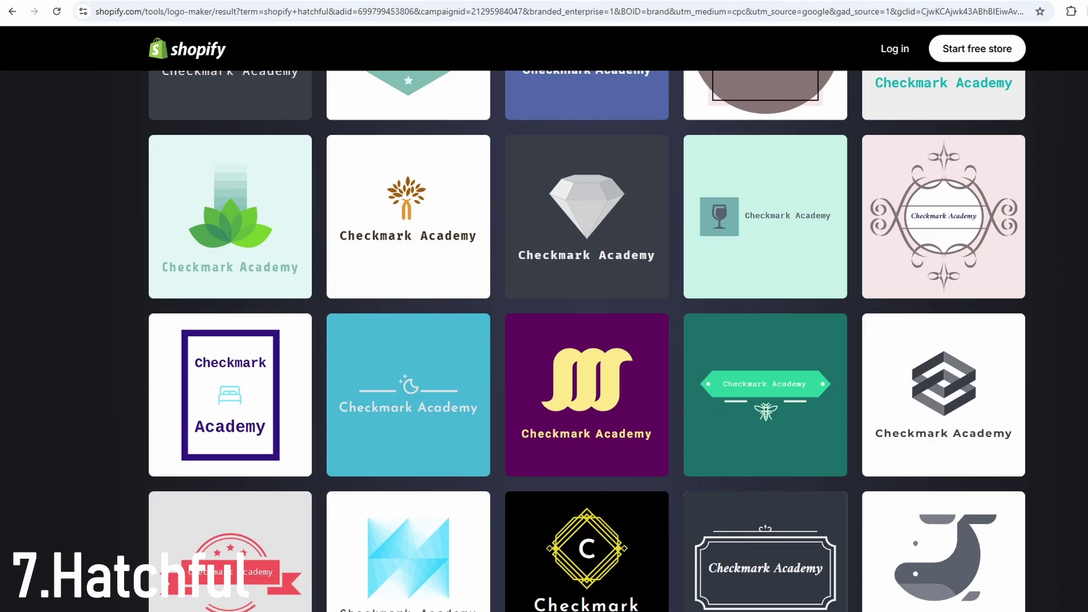
scroll(587, 340, "down", 4)
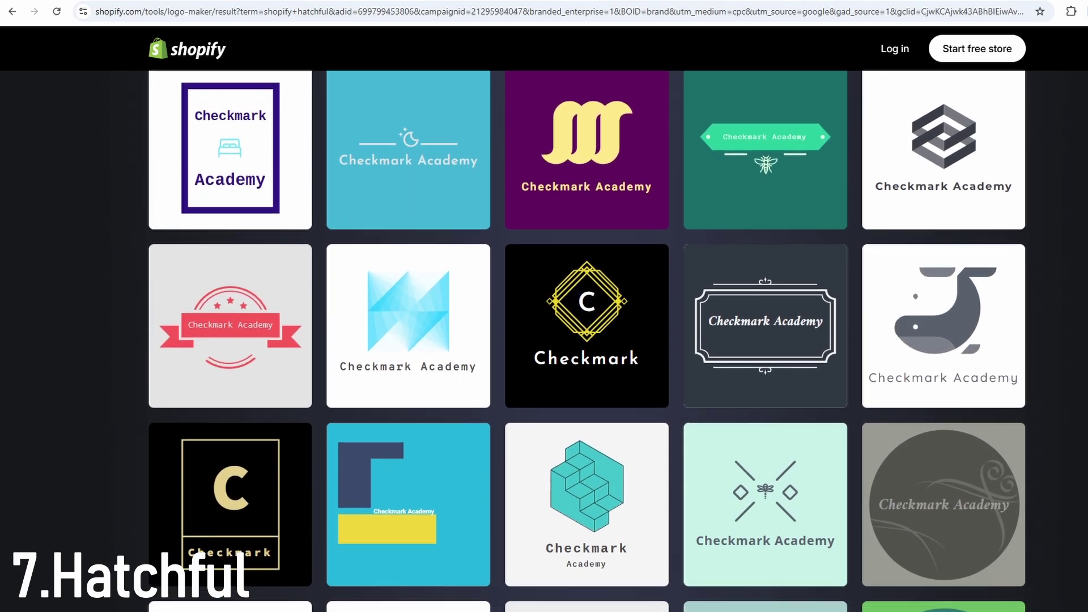
scroll(587, 340, "down", 4)
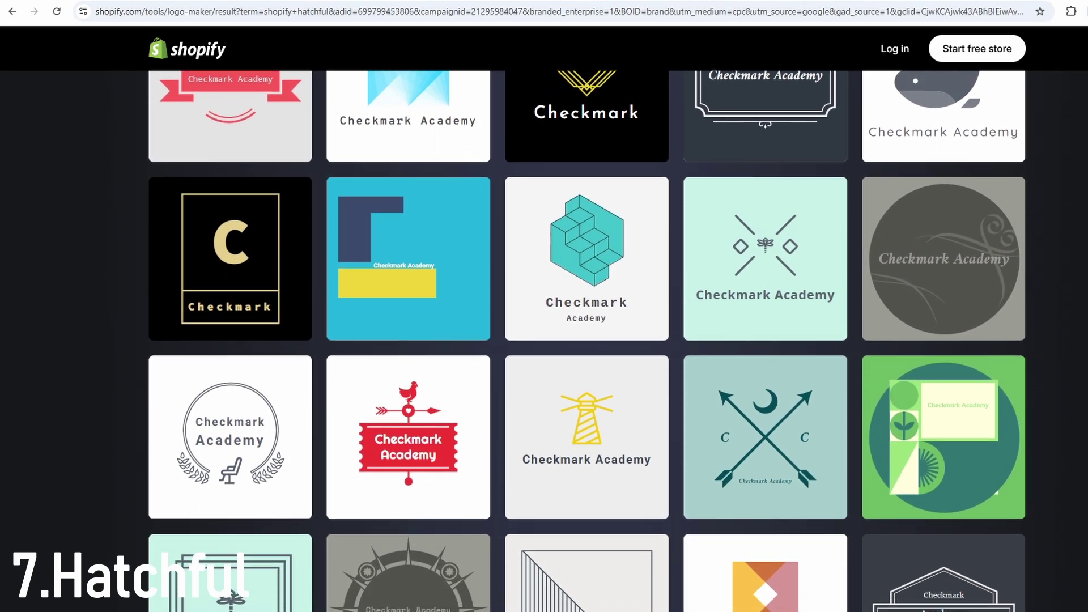
scroll(587, 341, "down", 4)
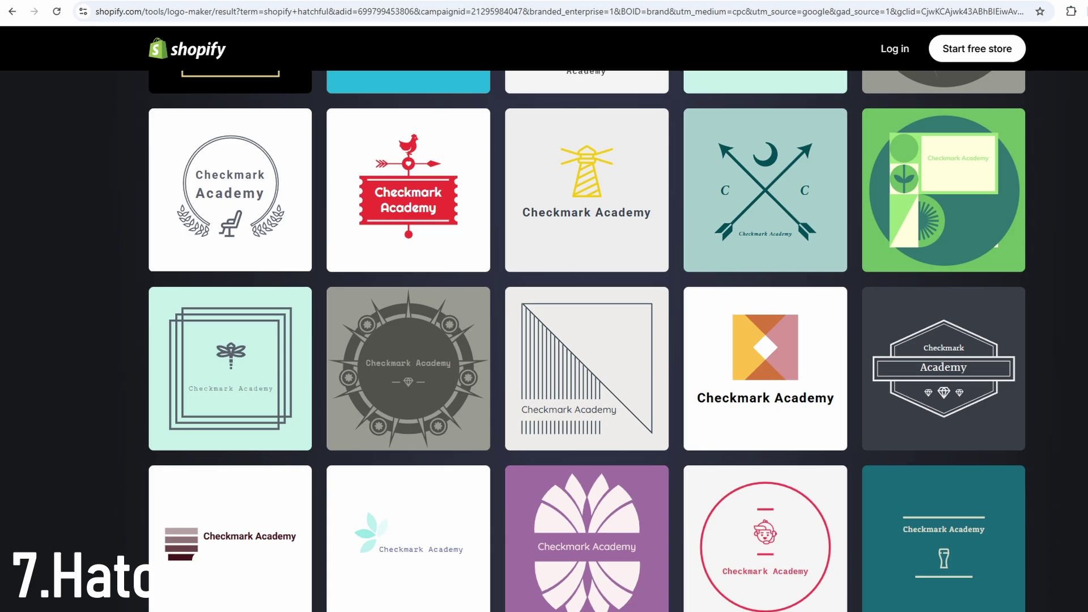
scroll(587, 340, "down", 2)
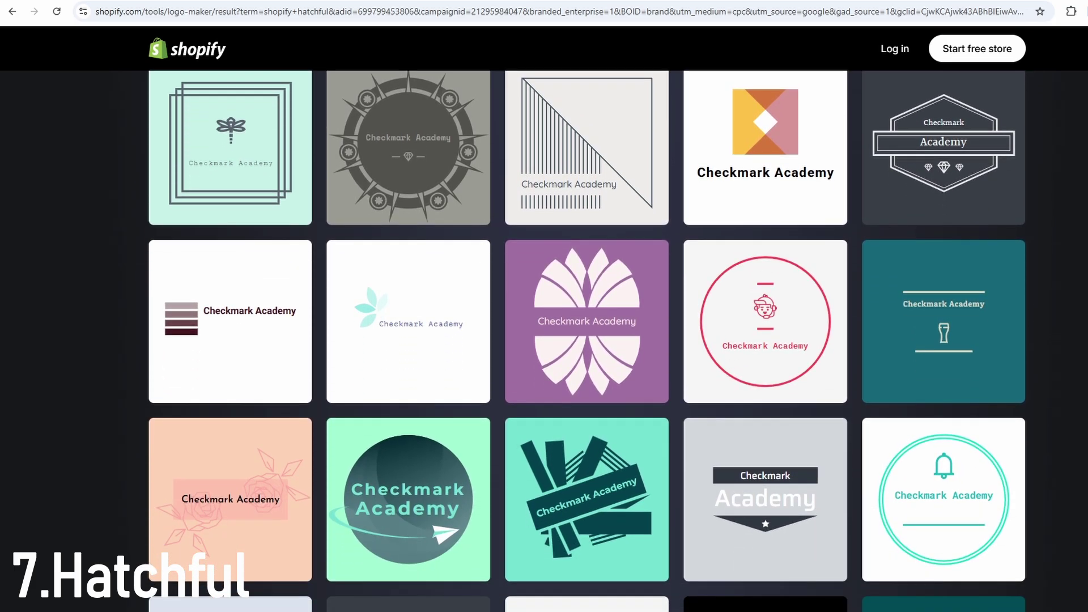
scroll(765, 317, "down", 3)
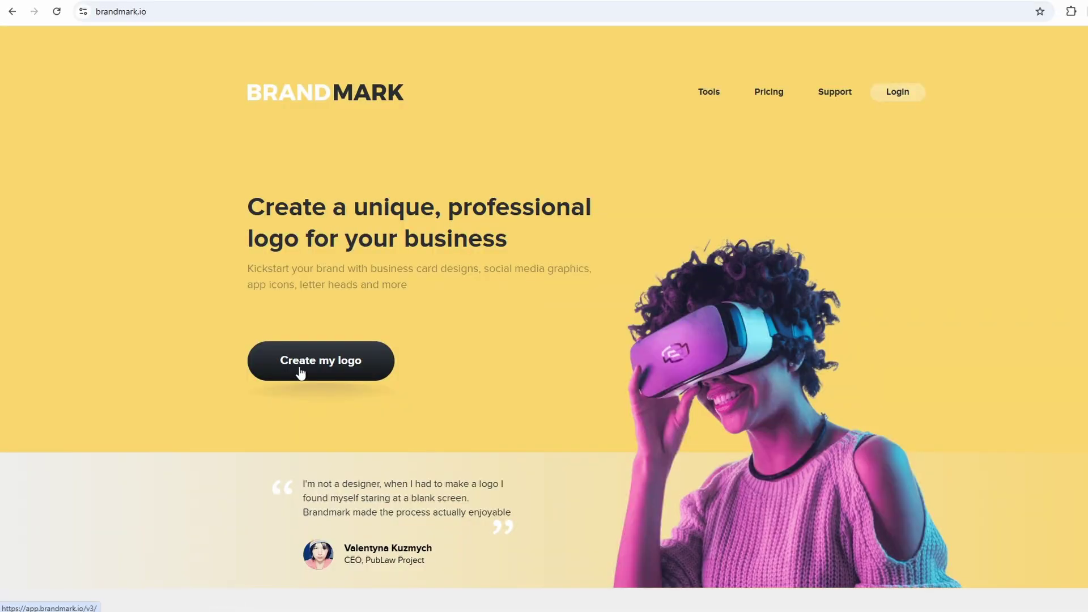
- Start a new Brandmark logo with the brand name 'Checkmark Academy'
left_click(299, 370)
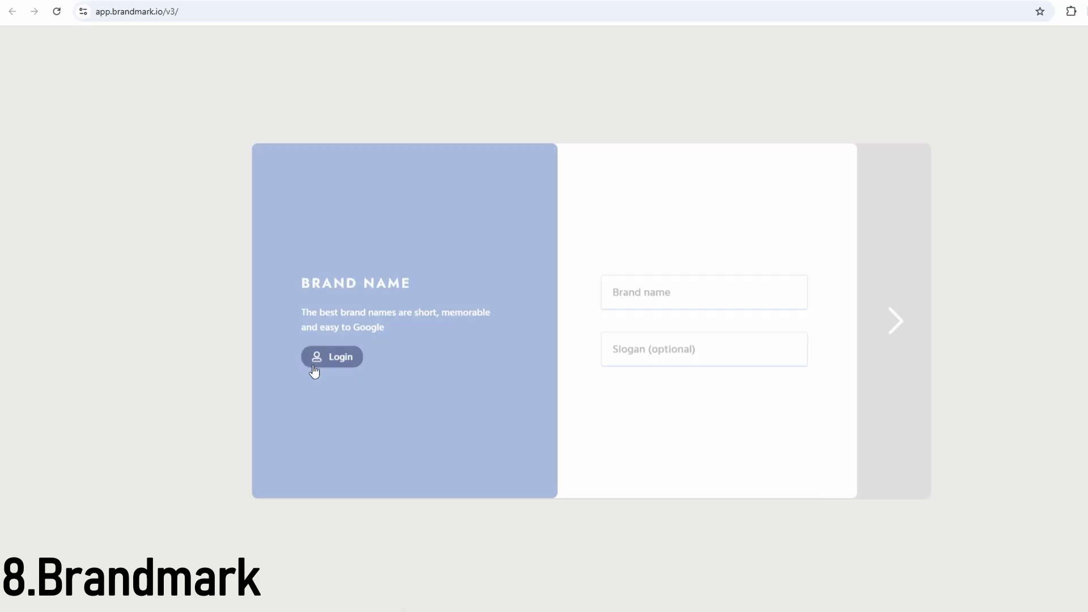
left_click(660, 295)
type("Checkmark Aca")
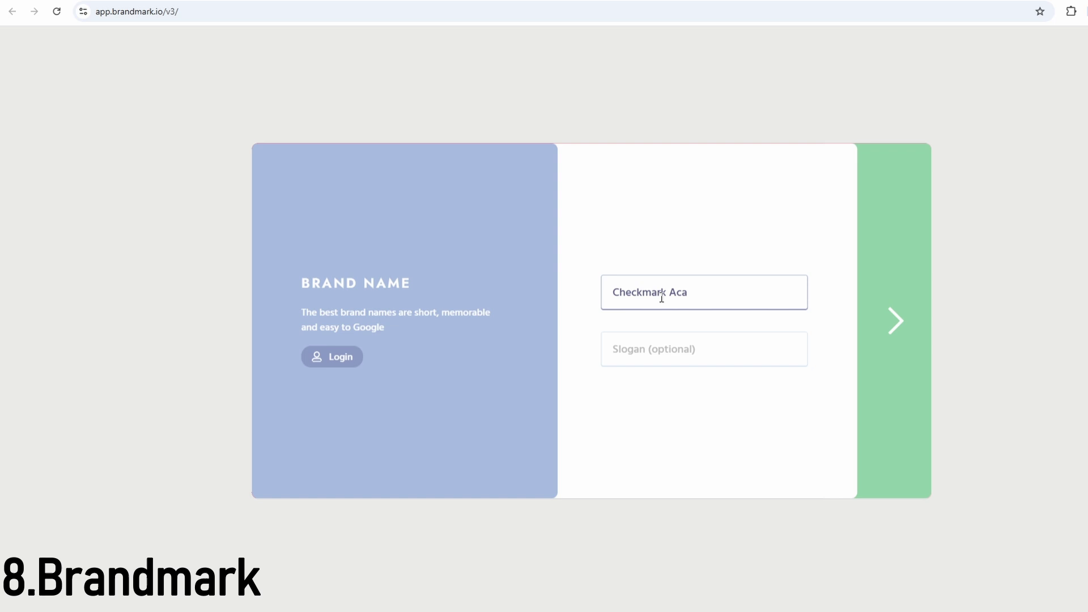
type("demy")
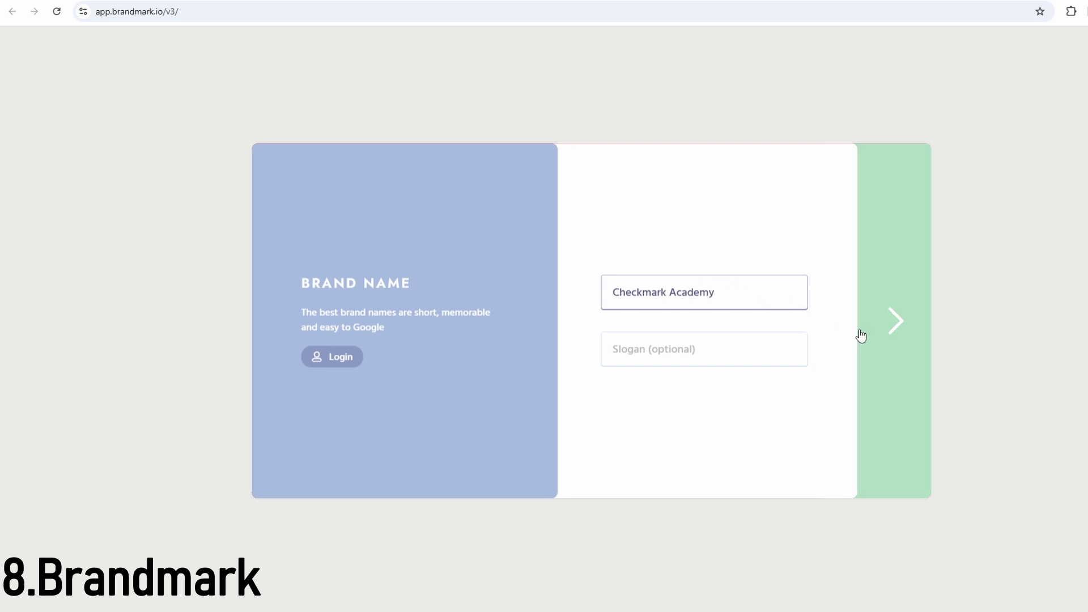
left_click(893, 321)
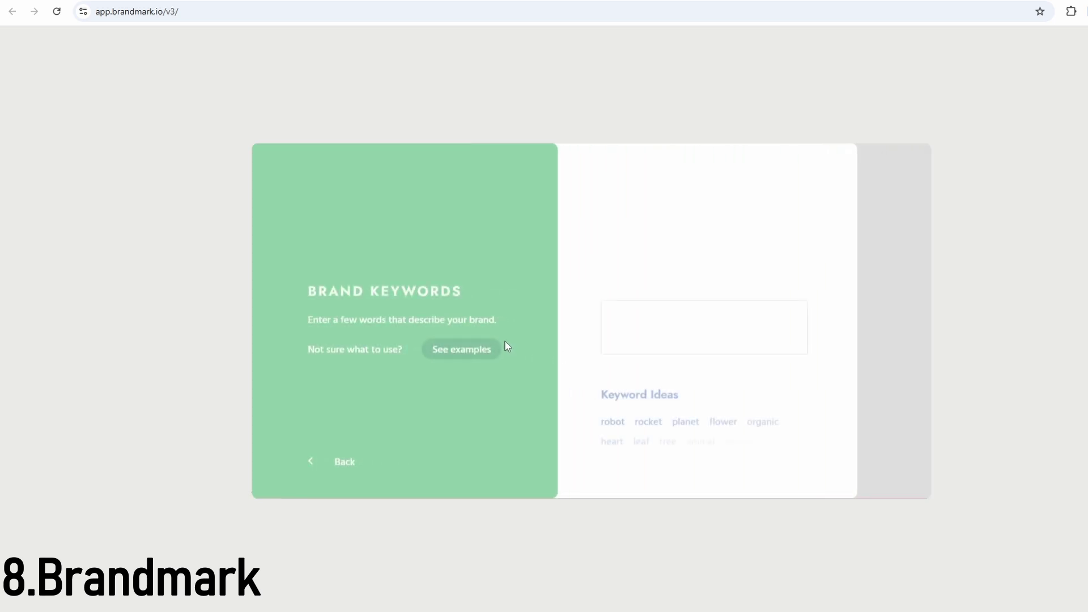
- Add the keywords Tutorials and modern
left_click(681, 330)
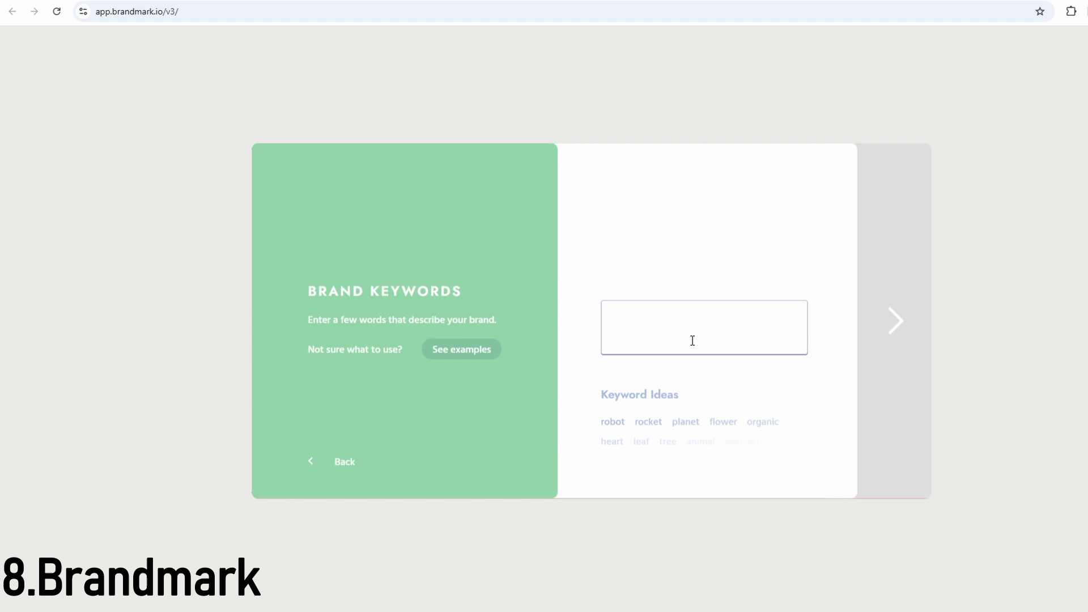
type("Tutorials")
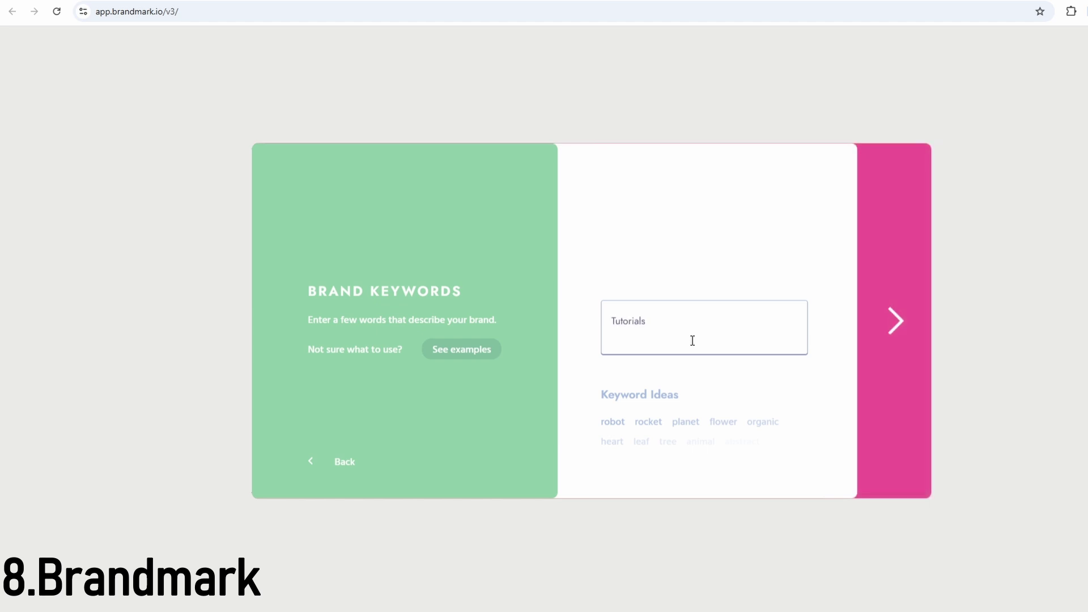
key("Return")
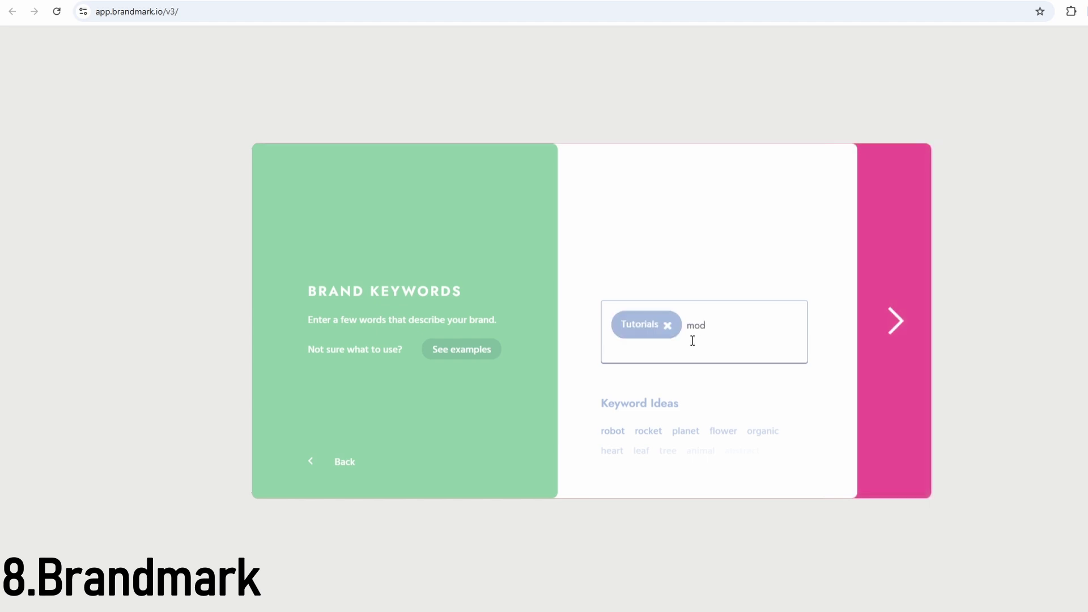
type("modern")
key("Return")
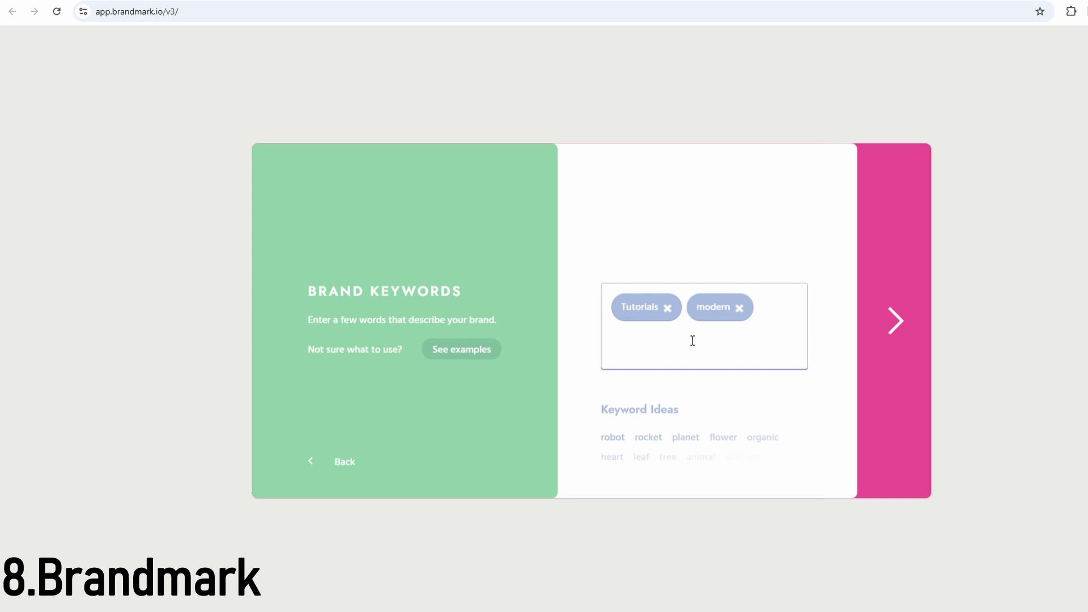
- Choose the Organic colour style and generate the logo options
left_click(891, 352)
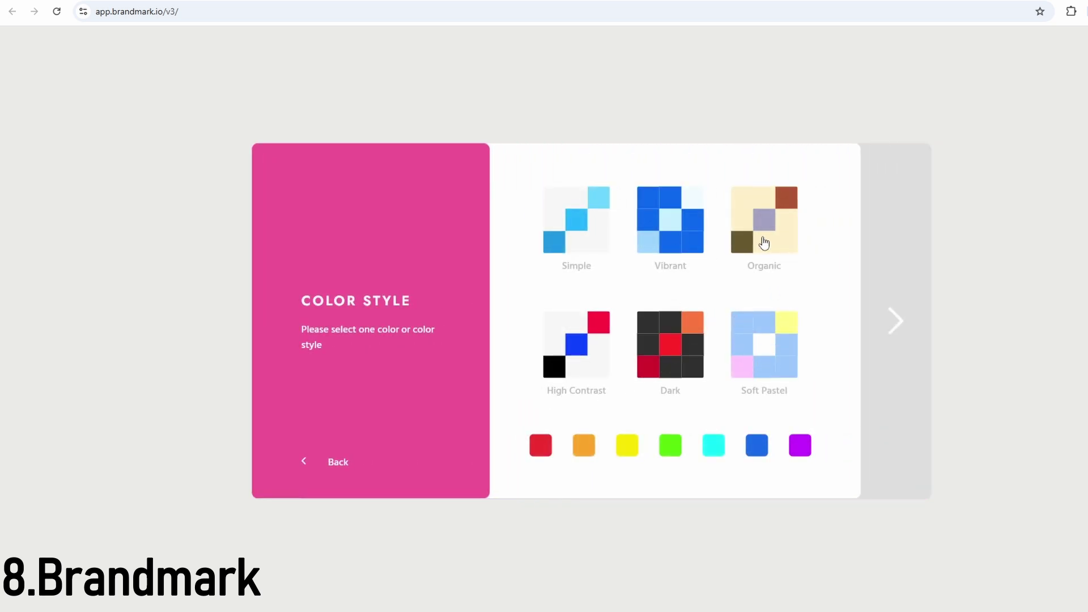
left_click(770, 255)
left_click(893, 322)
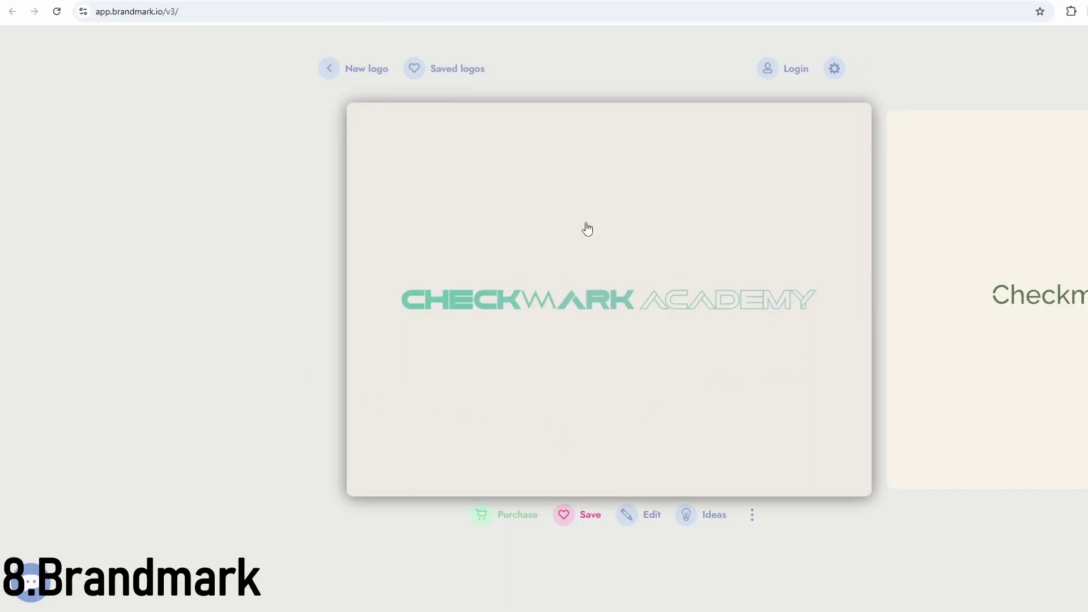
- Page through the generated logos, then return to the sage-green design with the video-lesson icon
left_click(977, 204)
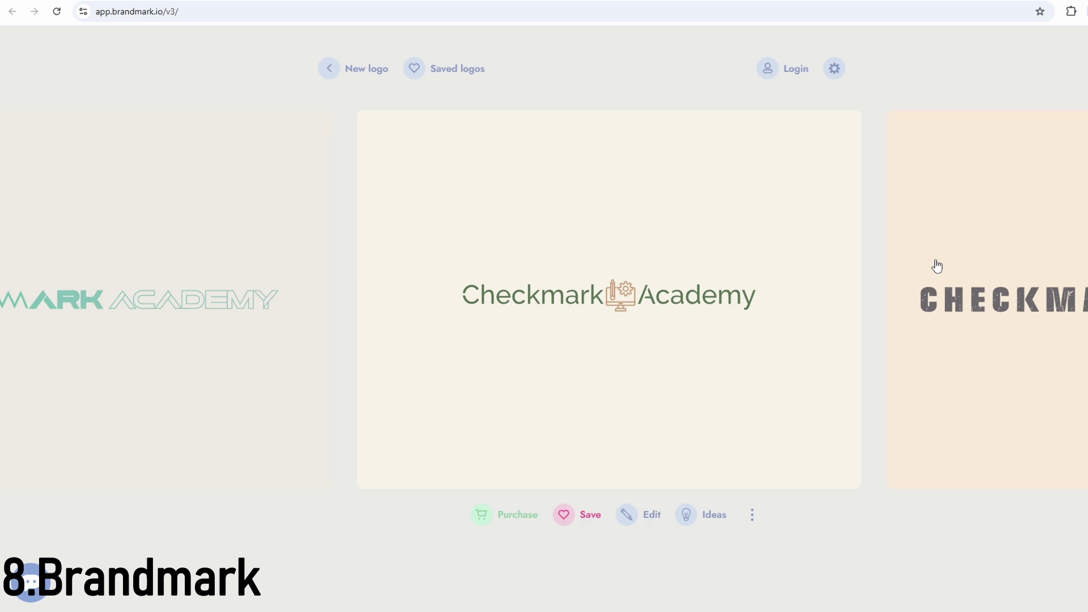
left_click(937, 268)
left_click(935, 302)
left_click(914, 319)
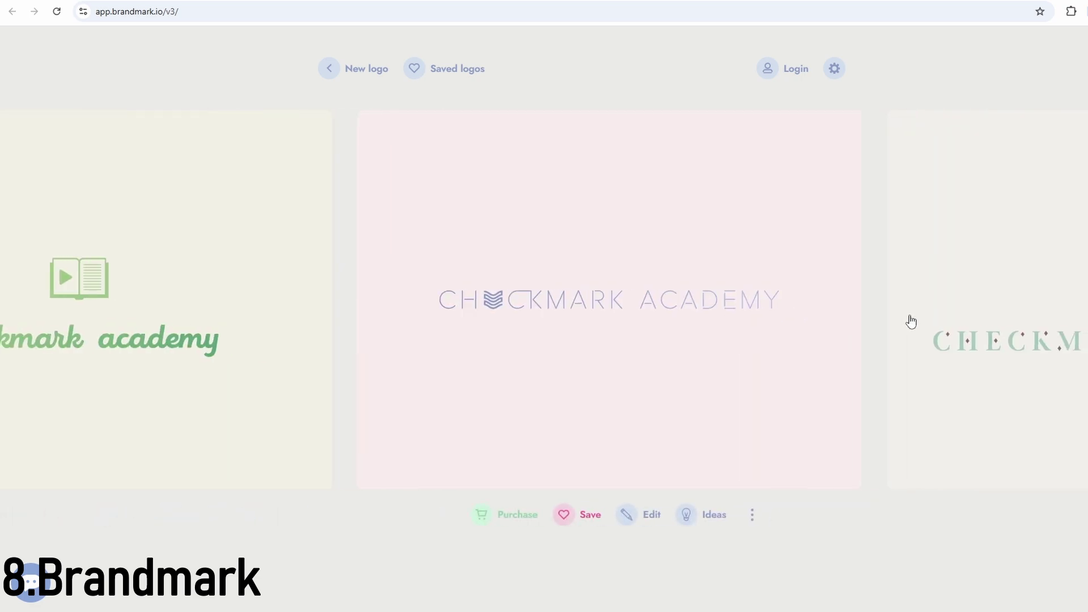
left_click(911, 322)
left_click(953, 335)
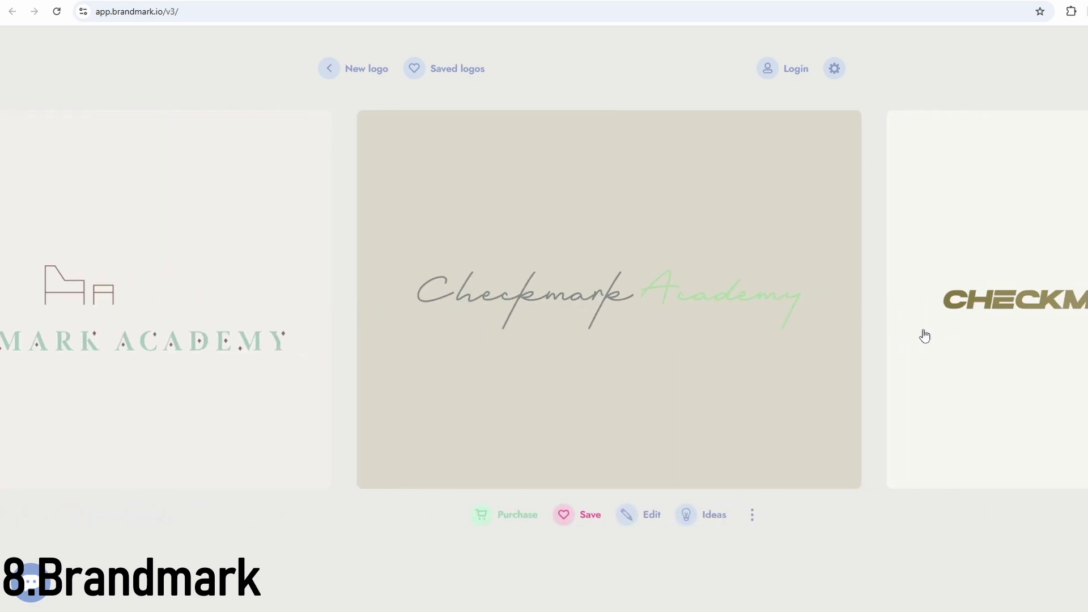
left_click(923, 353)
left_click(935, 363)
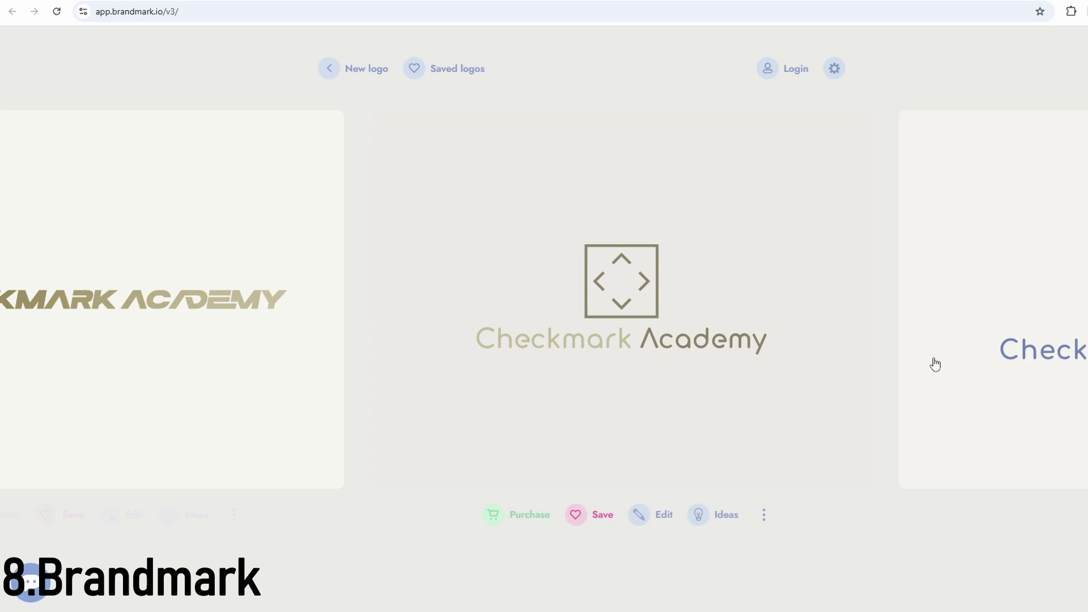
left_click(942, 369)
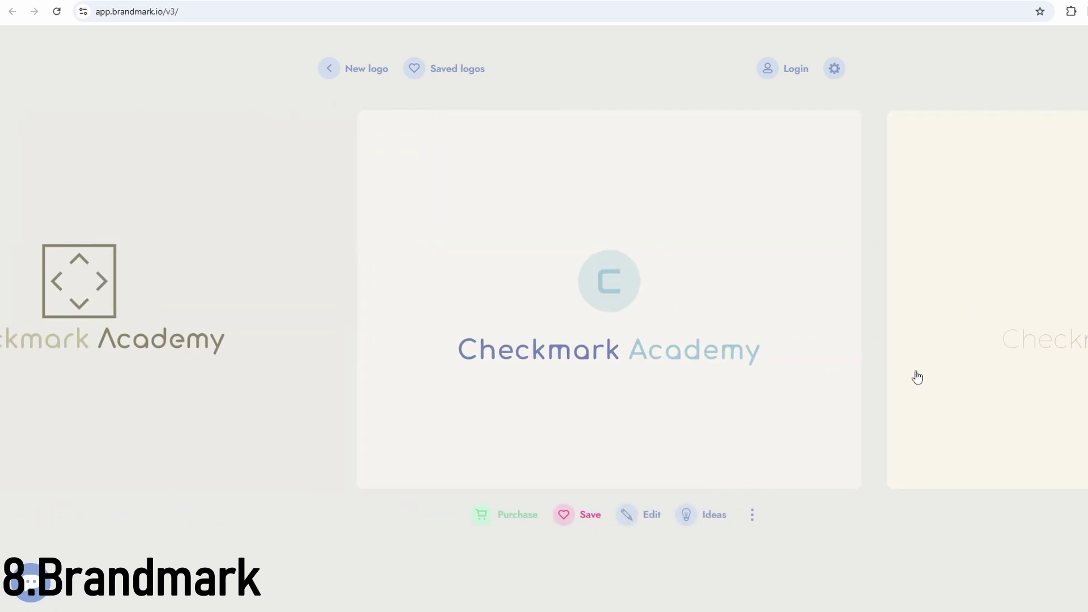
left_click(915, 378)
left_click(937, 381)
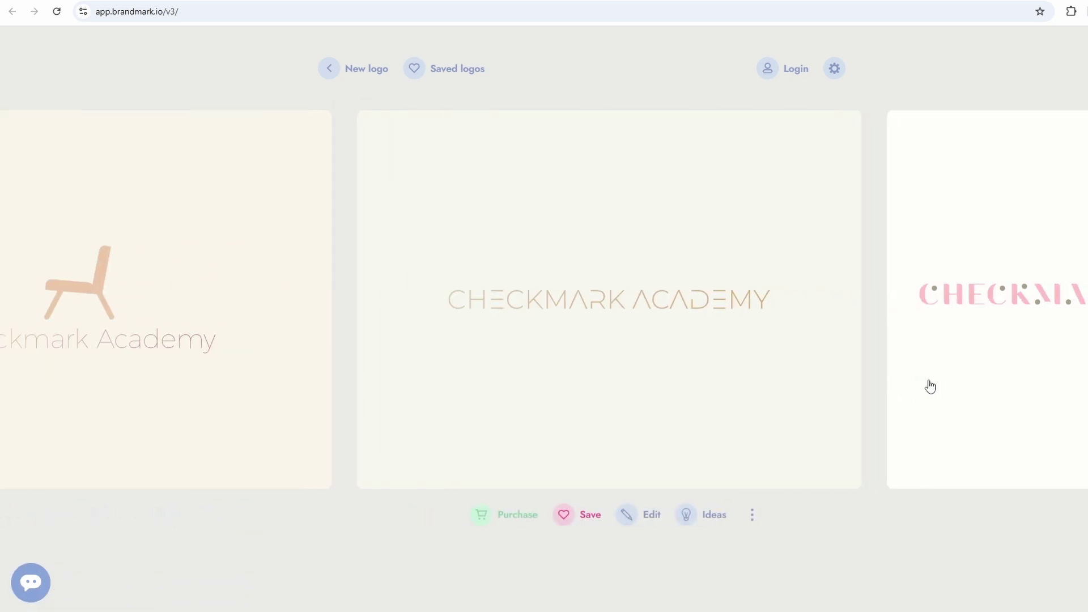
left_click(966, 380)
left_click(971, 381)
left_click(952, 381)
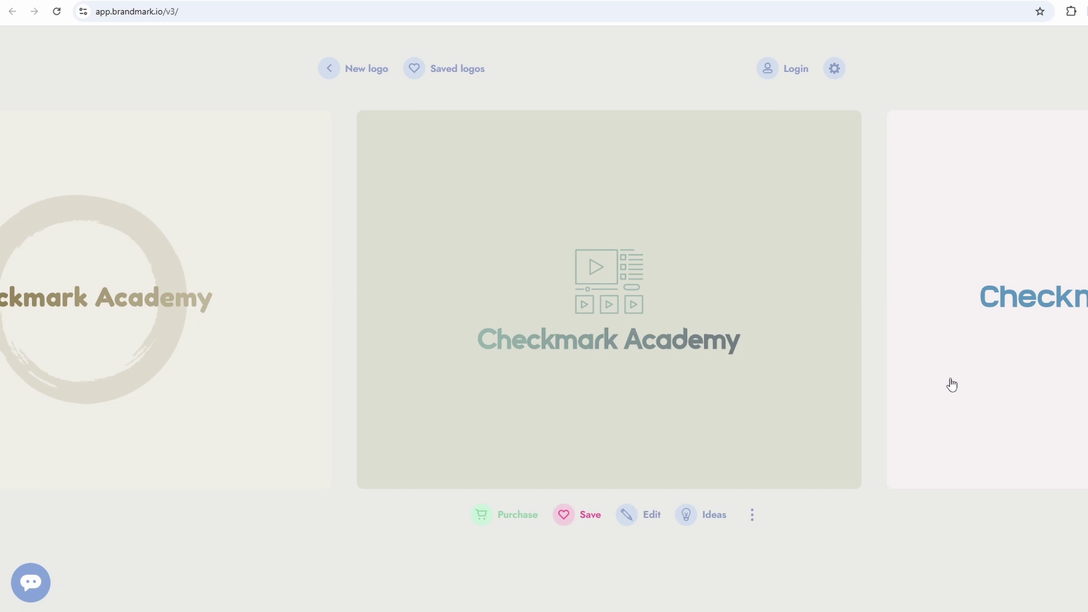
left_click(919, 381)
left_click(227, 334)
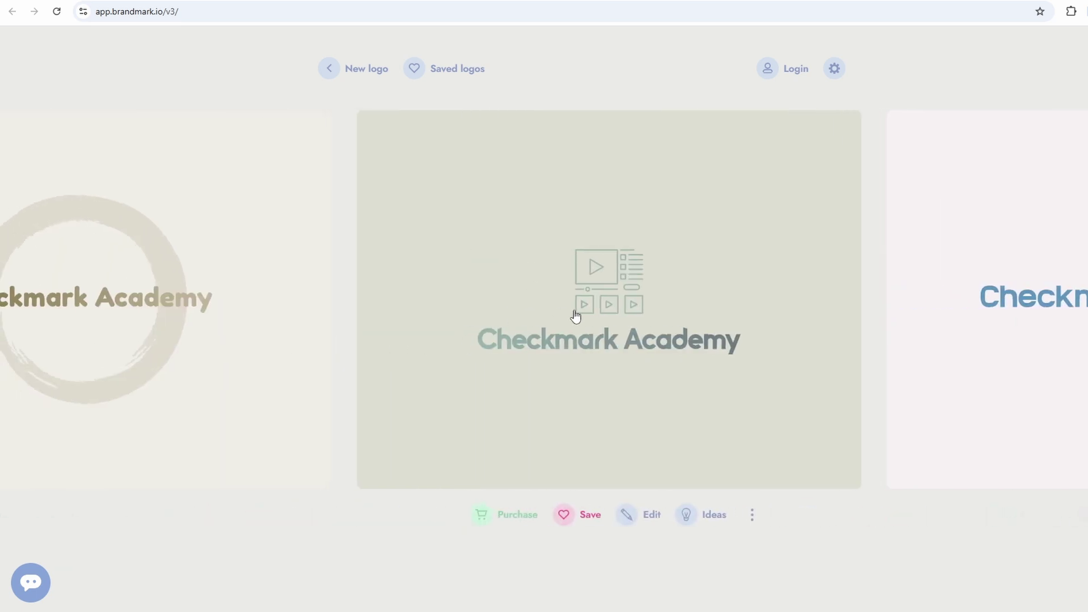